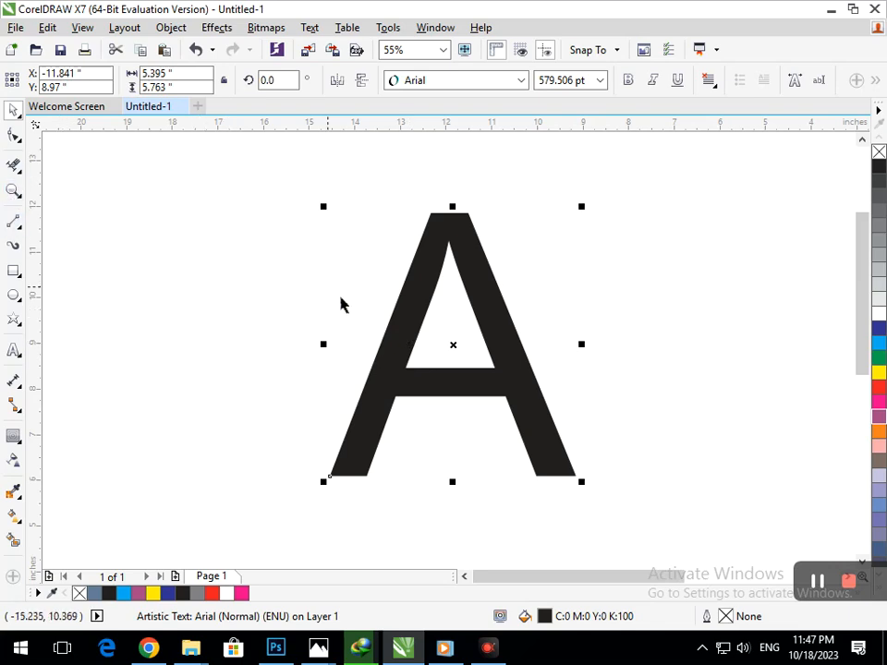
- Remove the fill from the letter A and give it a black outline
left_click(878, 153)
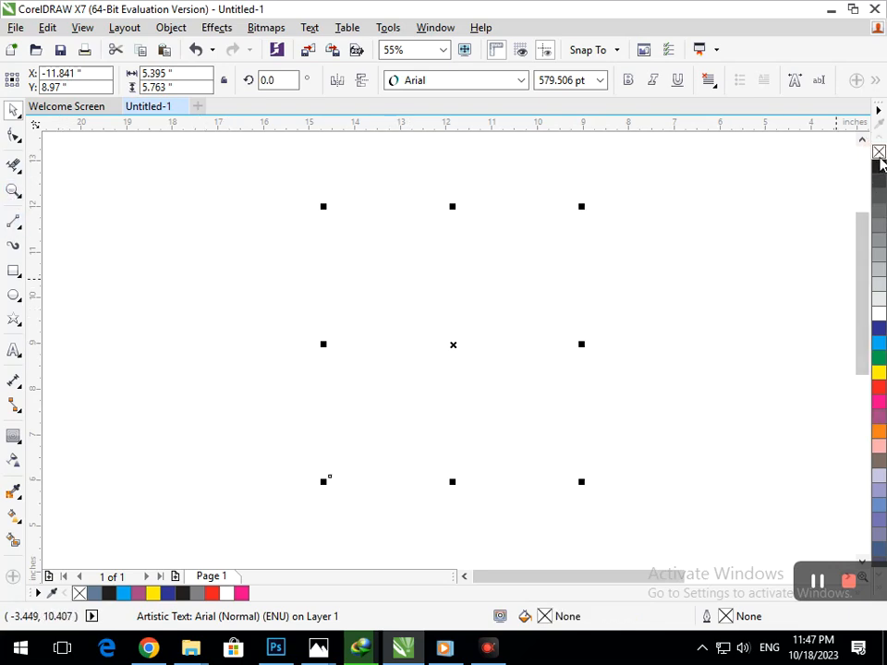
right_click(878, 162)
- Draw a line about 1.58 in long from the A's inner apex past its top edge, and a short line across the crossbar's right end
left_click(13, 220)
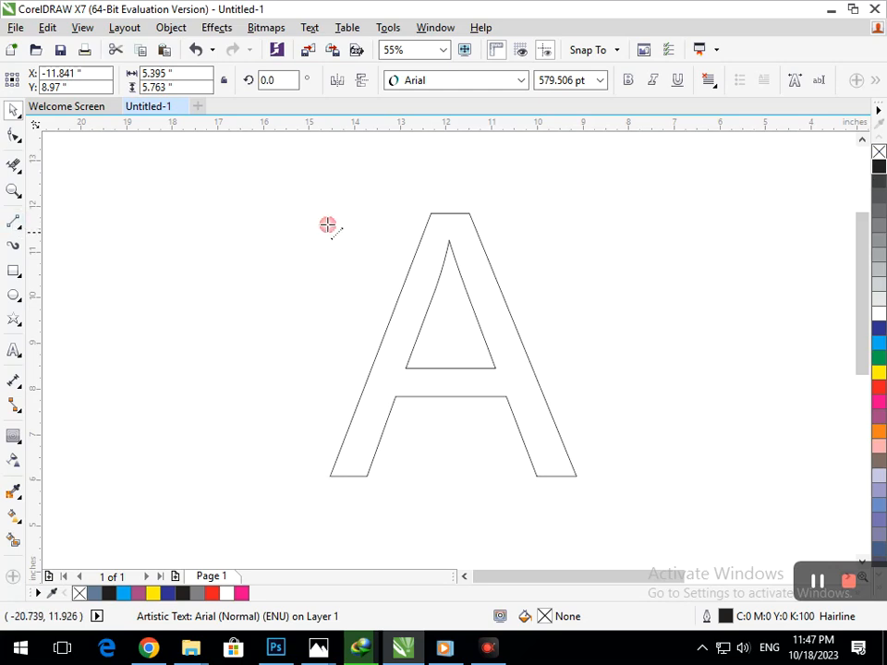
left_click(449, 241)
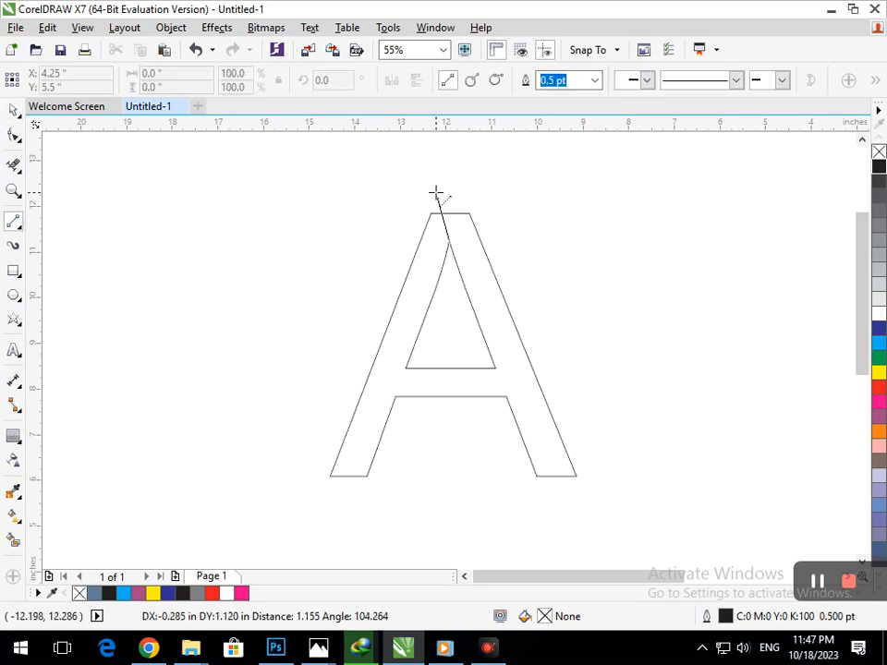
left_click(430, 174)
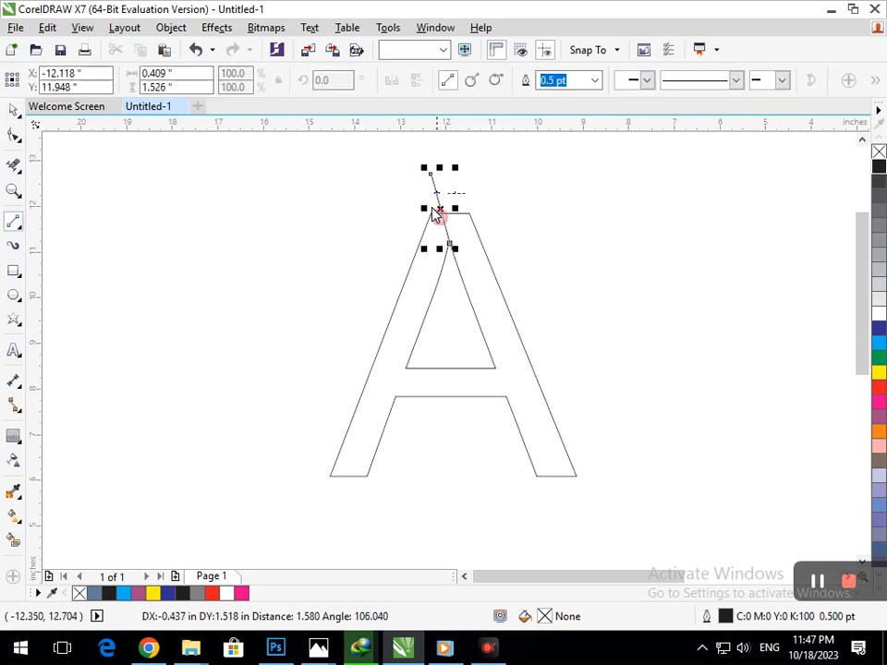
left_click(494, 367)
left_click(512, 410)
- Try to fill the A's right stem with Smart Fill
left_click(12, 540)
left_click(544, 405)
key("ctrl+z")
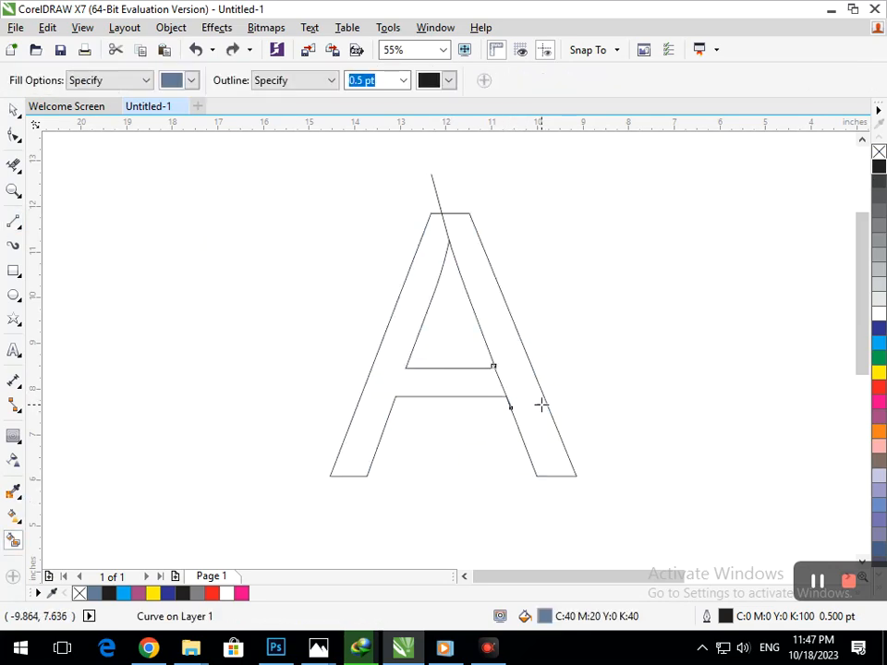
- Select the outlined letter A and convert it to curves
left_click(14, 110)
left_click(409, 420)
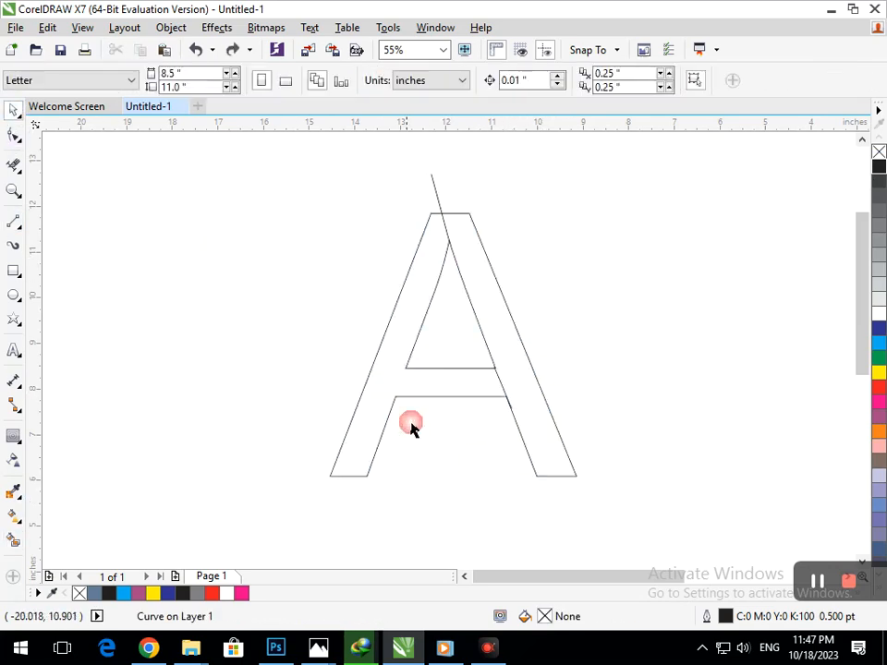
left_click(400, 397)
key("ctrl+q")
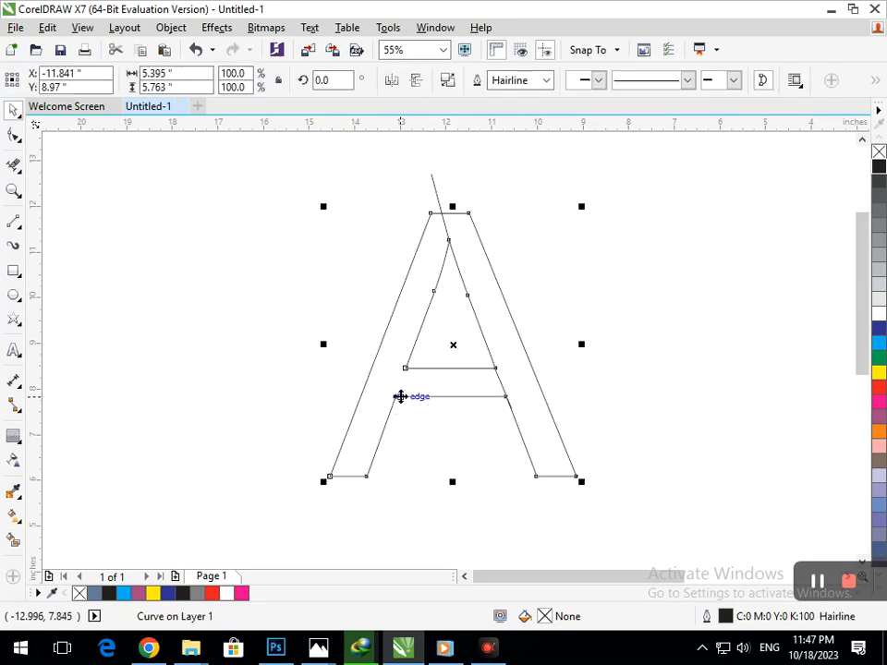
- Try Smart Fill again on the right stem of the curve-converted A
left_click(12, 540)
left_click(518, 412)
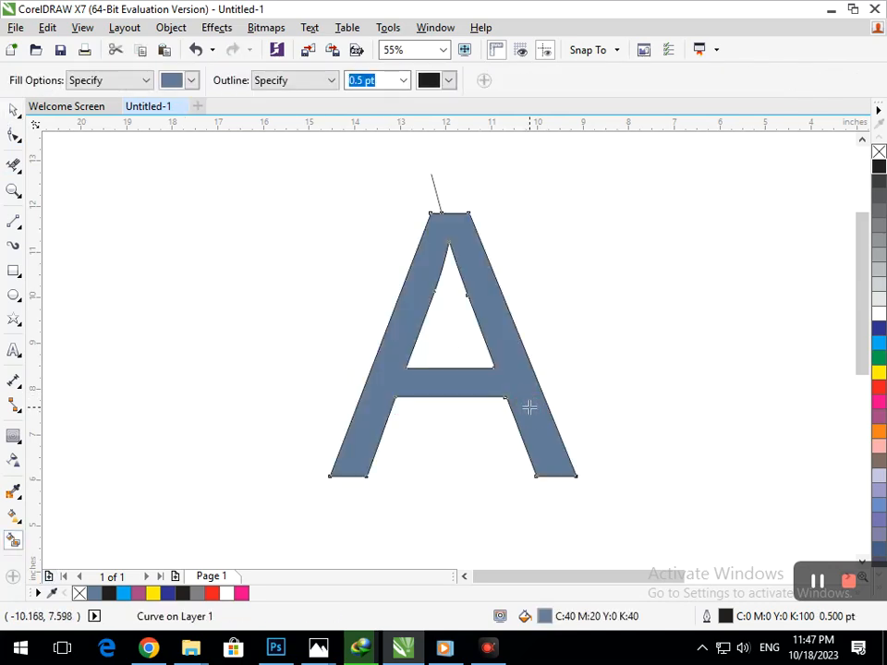
key("ctrl+z")
- Extend both ends of the short dividing line beyond the crossbar's upper and lower edges at the right stem
scroll(467, 233, "up", 4)
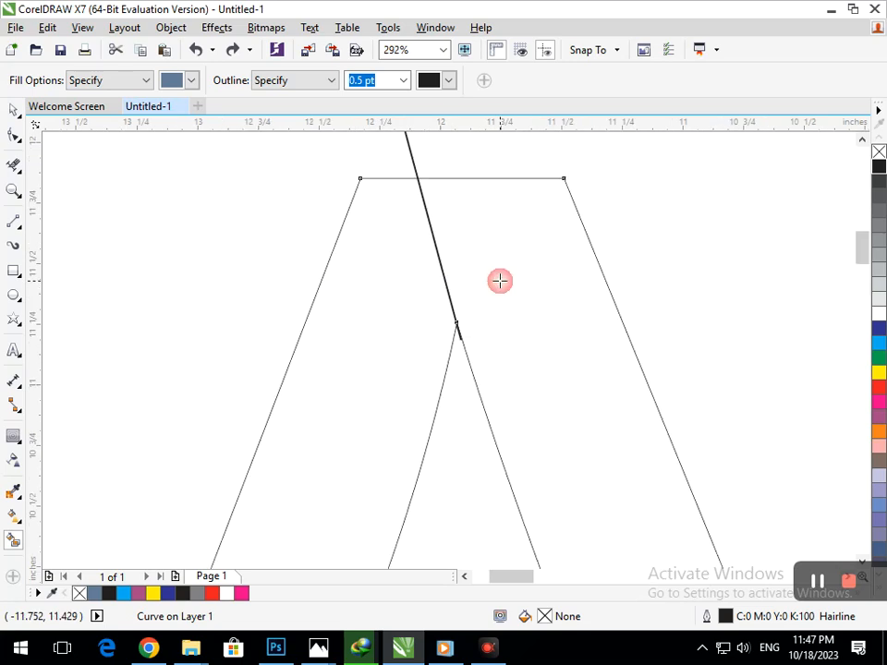
scroll(481, 366, "down", 4)
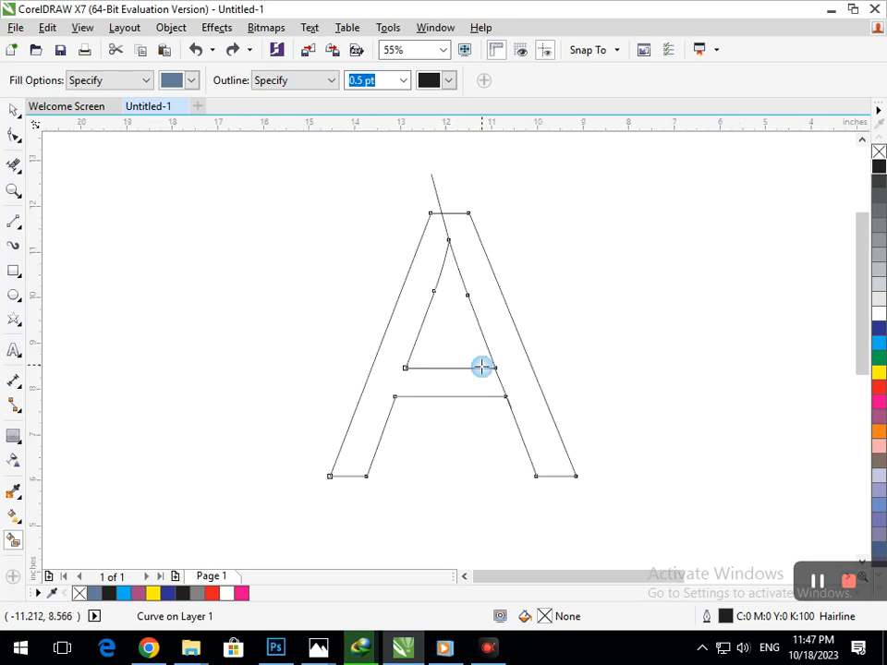
scroll(481, 367, "up", 4)
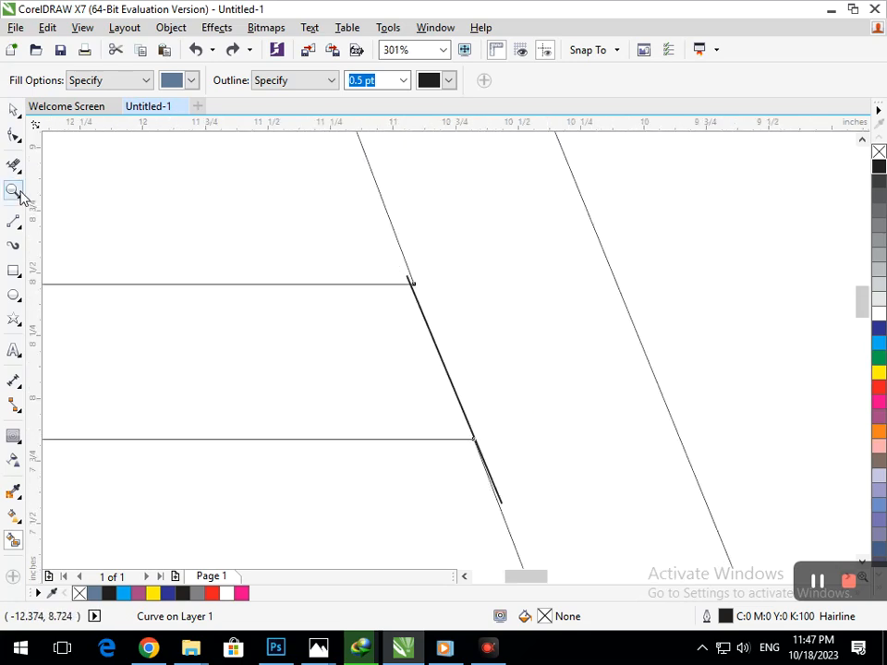
left_click(14, 135)
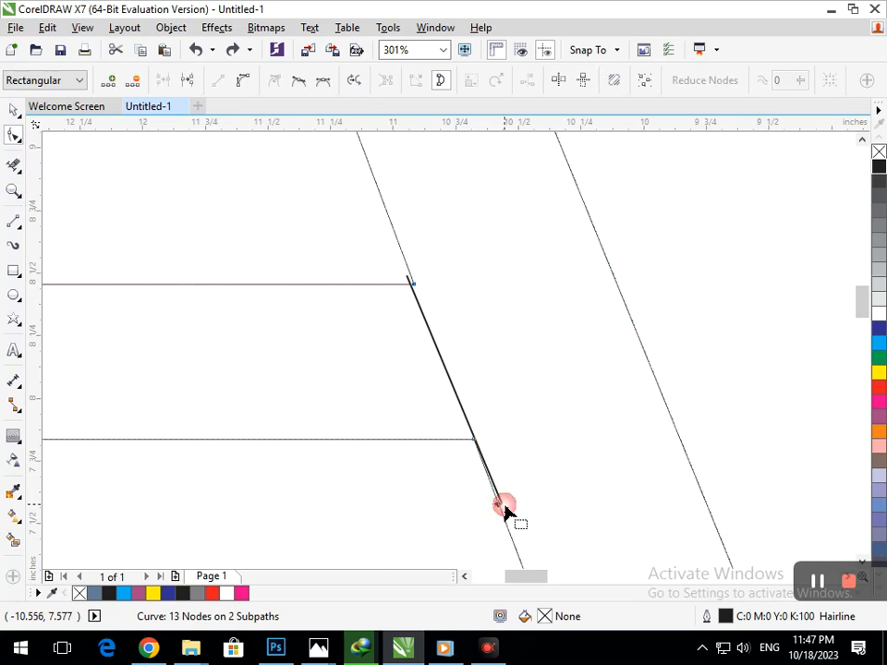
left_click_drag(504, 509, 488, 465)
left_click_drag(405, 277, 394, 258)
left_click(336, 317)
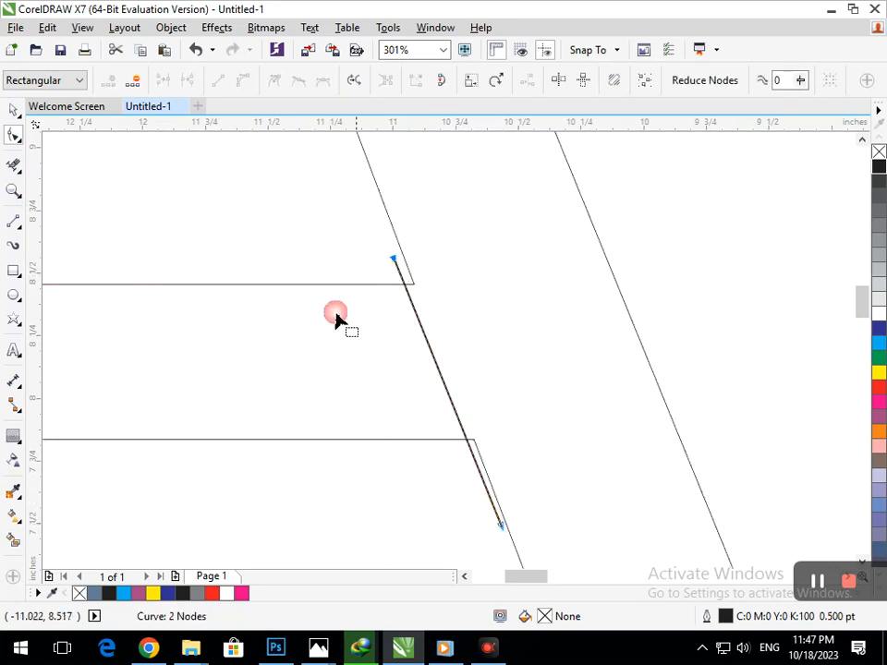
- Smart-fill the A's right stem with the blue-grey C:40 M:20 Y:0 K:40 and a 0.5 pt black outline
left_click(15, 540)
left_click(478, 394)
scroll(488, 347, "down", 5)
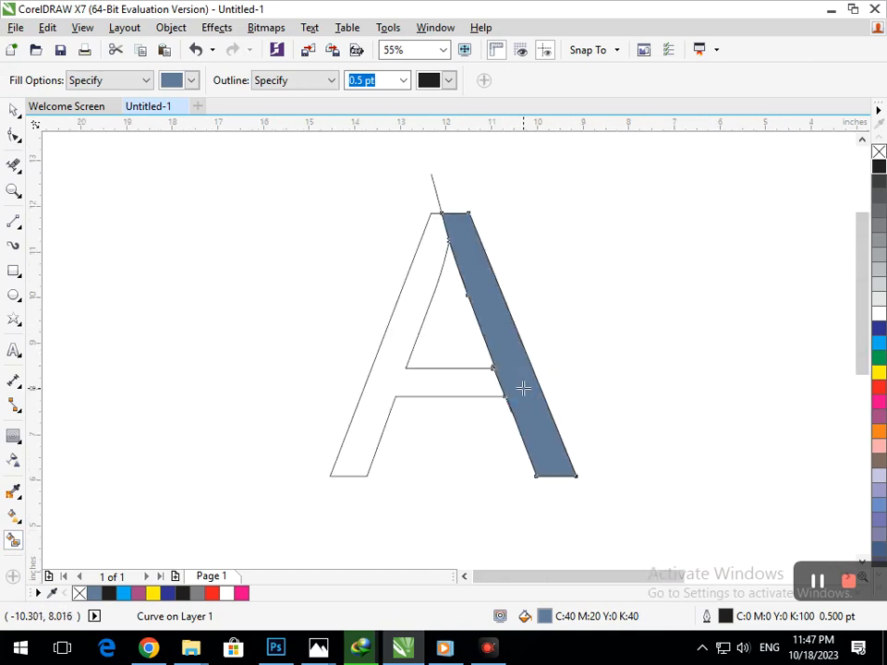
- Straighten the filled stem's inner edge by moving the two protruding nodes at the crossbar onto the adjacent corner nodes
scroll(528, 397, "up", 4)
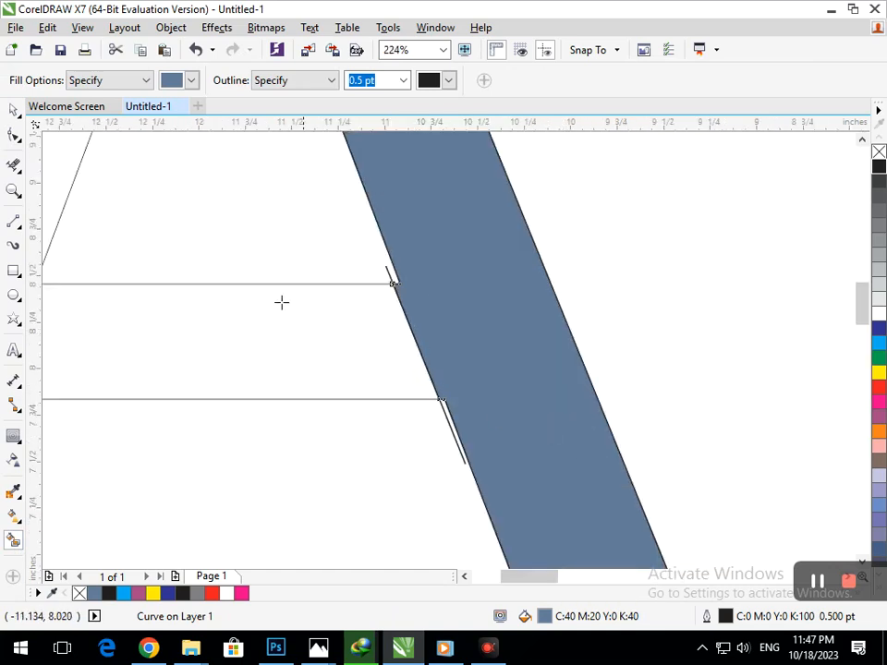
left_click(14, 136)
left_click(386, 320)
scroll(474, 336, "up", 5)
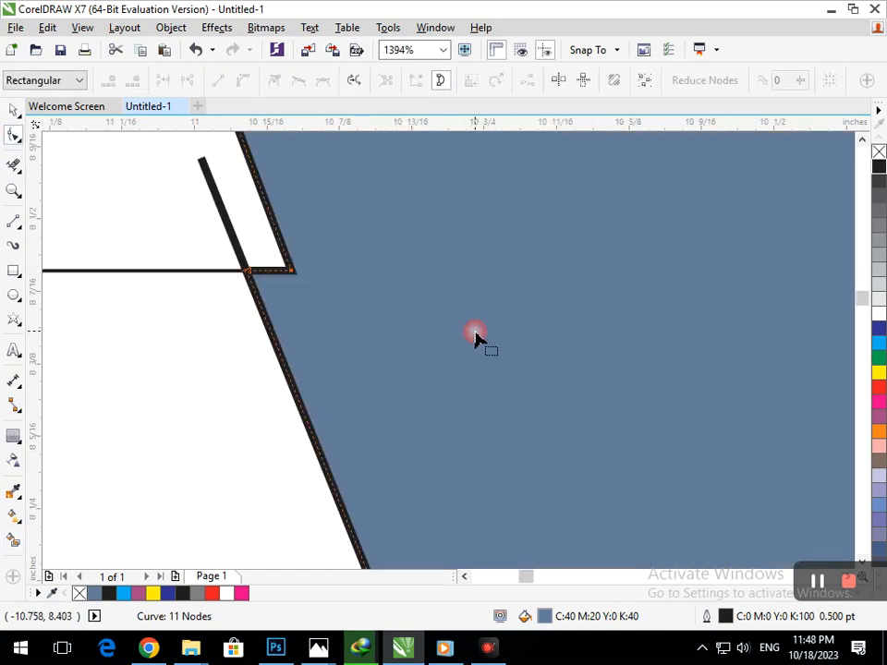
left_click_drag(246, 271, 291, 271)
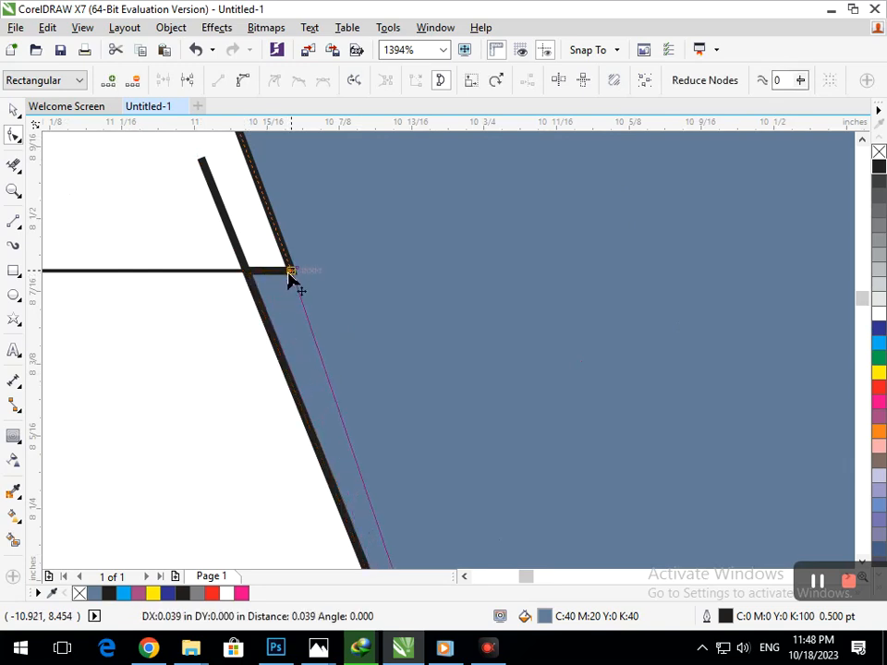
scroll(343, 316, "down", 5)
scroll(439, 411, "up", 6)
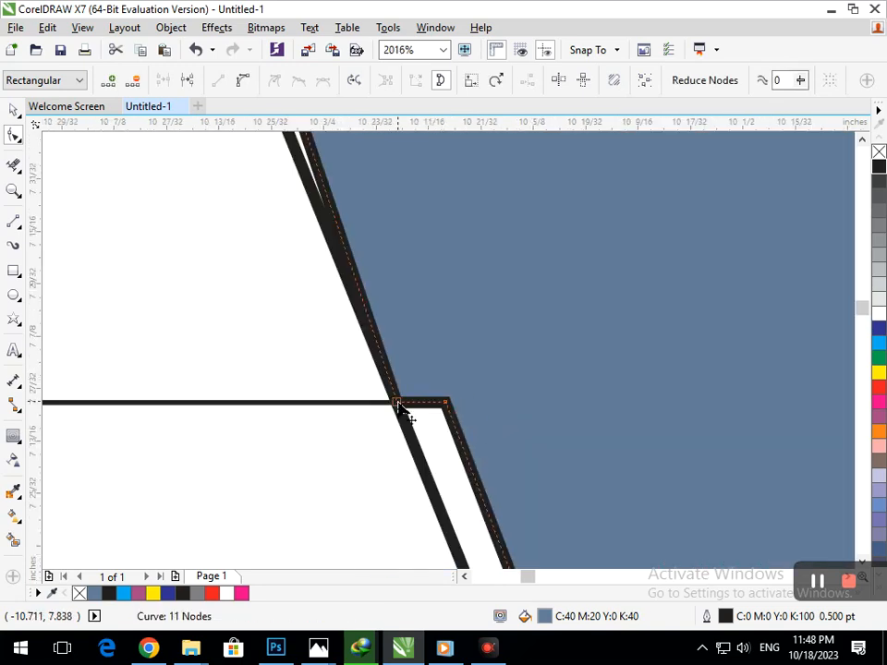
left_click_drag(434, 406, 447, 405)
scroll(530, 452, "down", 9)
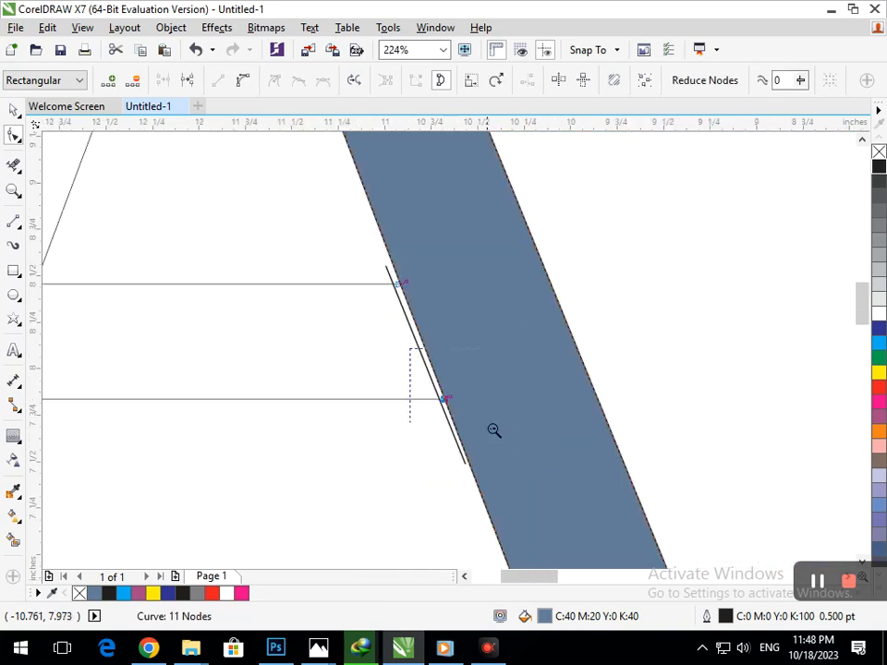
- Duplicate the filled stem to its right and switch the copy to rotate and skew mode
left_click(12, 109)
left_click(144, 345)
left_click_drag(519, 395, 604, 388)
right_click(604, 388)
left_click(623, 445)
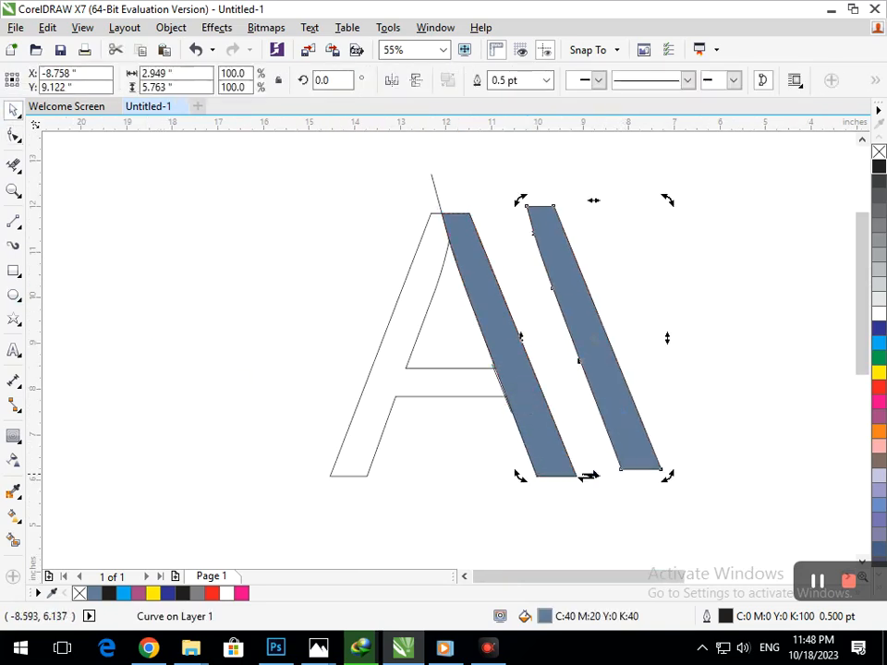
- Skew the copied stem to lean right and align its base with the original stem's base, forming a V
mouse_move(592, 477)
left_mouse_down()
mouse_move(460, 464)
mouse_move(554, 460)
left_mouse_up()
left_click(535, 531)
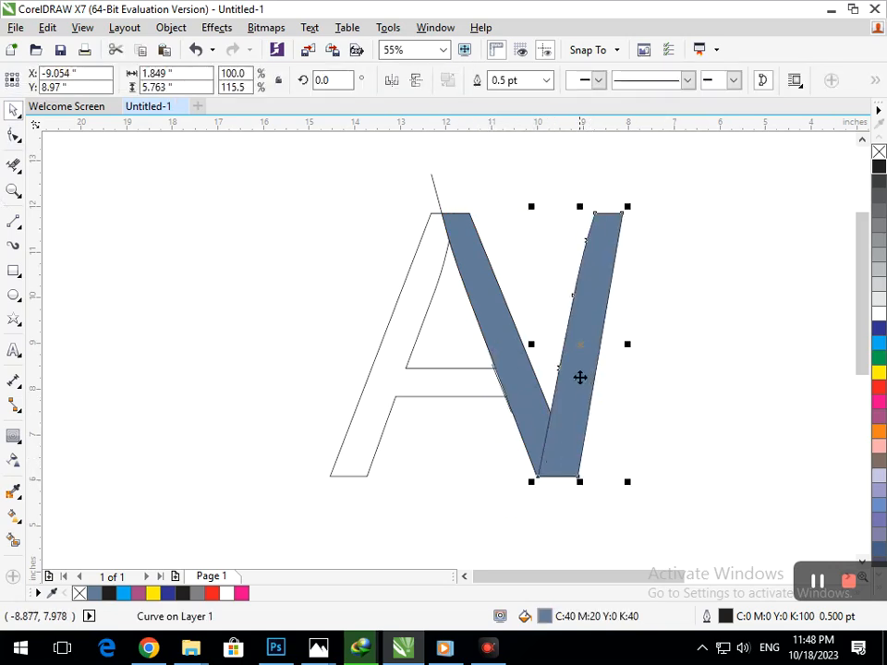
left_click(635, 275)
mouse_move(582, 208)
left_mouse_down()
mouse_move(625, 204)
mouse_move(639, 233)
left_mouse_up()
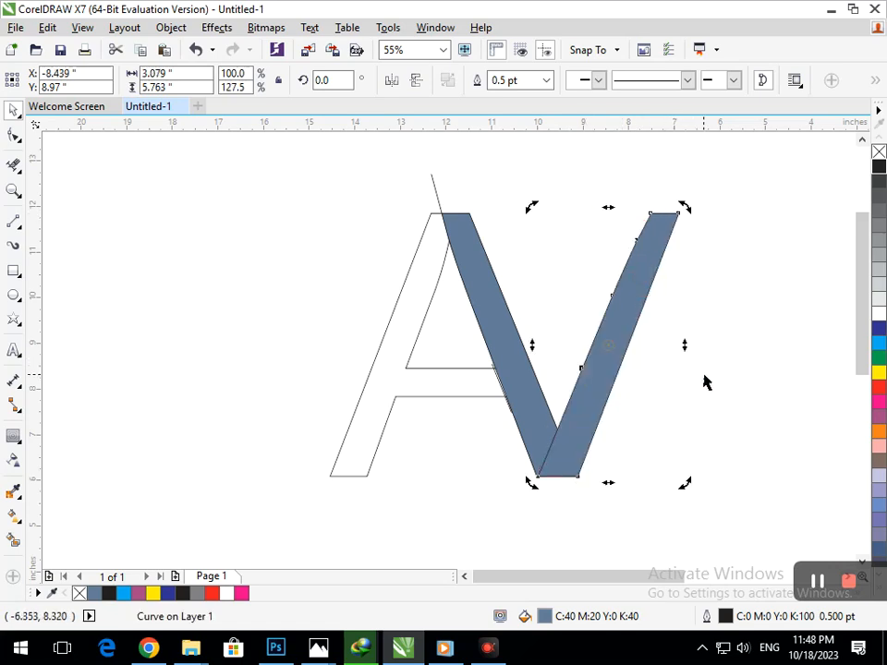
- Delete the extra nodes near the top of the skewed copy's inner edge
left_click(325, 207)
left_click(13, 135)
left_click(554, 229)
left_click(652, 241)
left_click(653, 222)
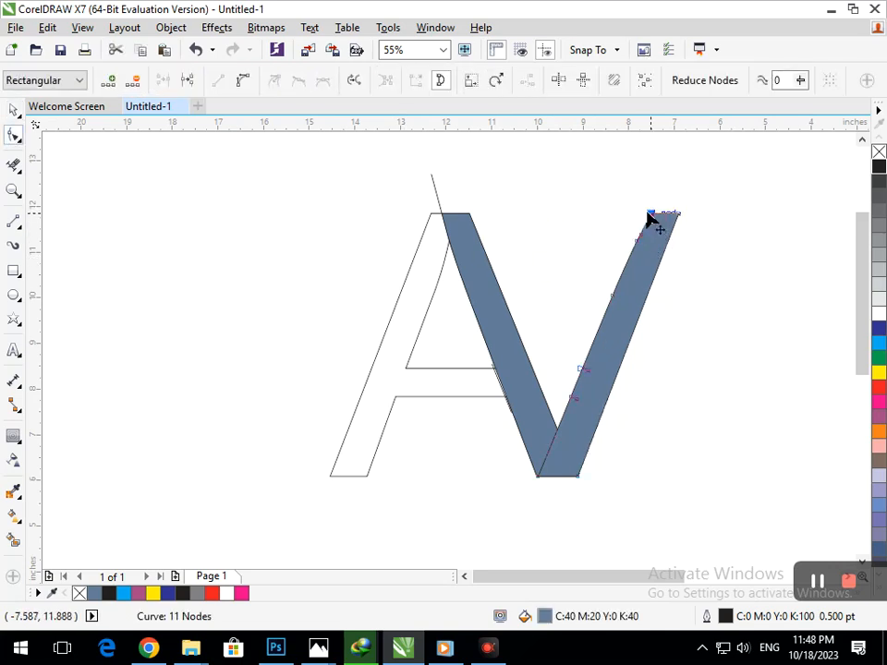
left_click_drag(625, 228, 653, 246)
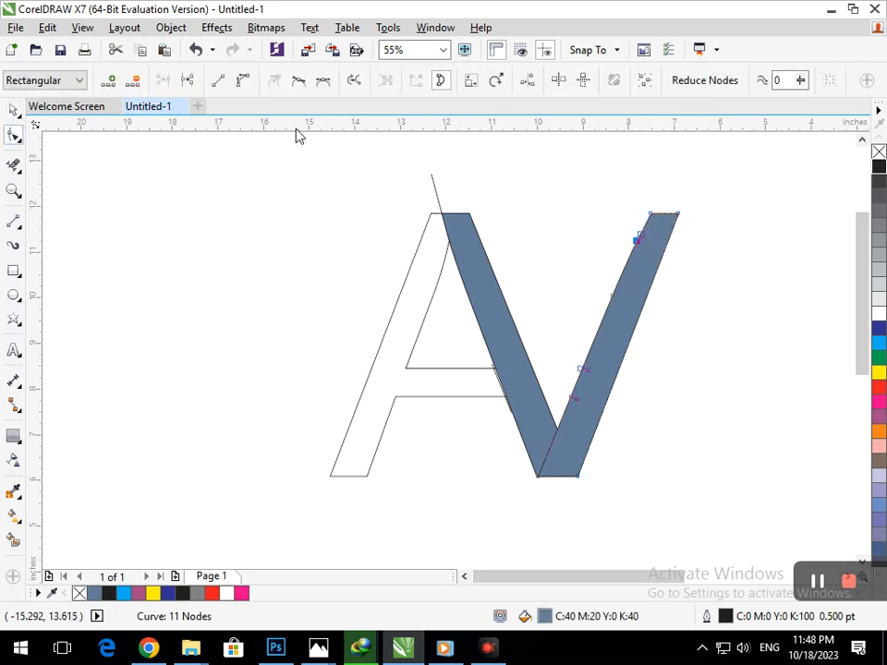
key("Delete")
- Move the skewed copy's inner top corner node inward over the V opening to widen the stroke's top
left_click(651, 239)
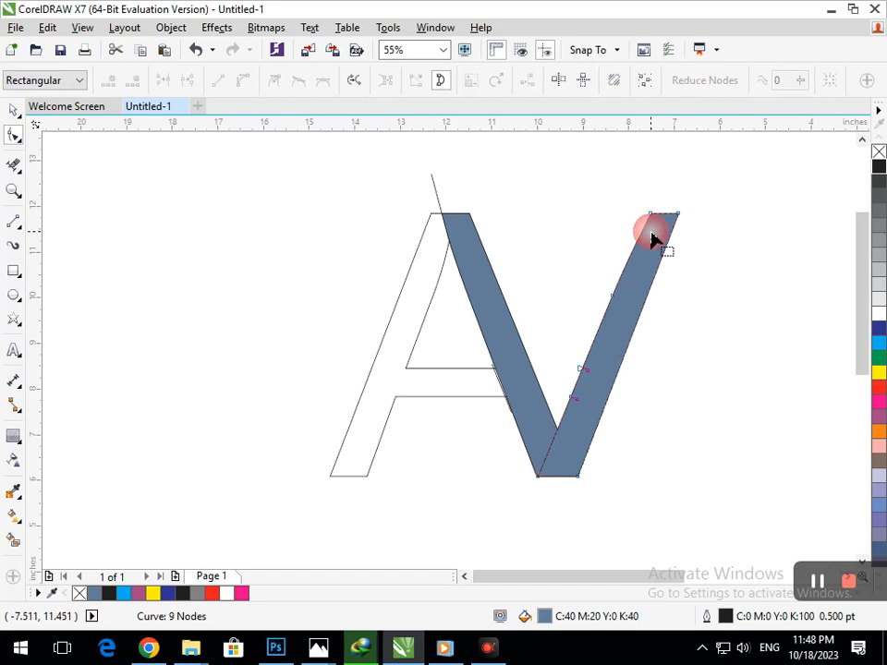
left_click_drag(640, 204, 685, 227)
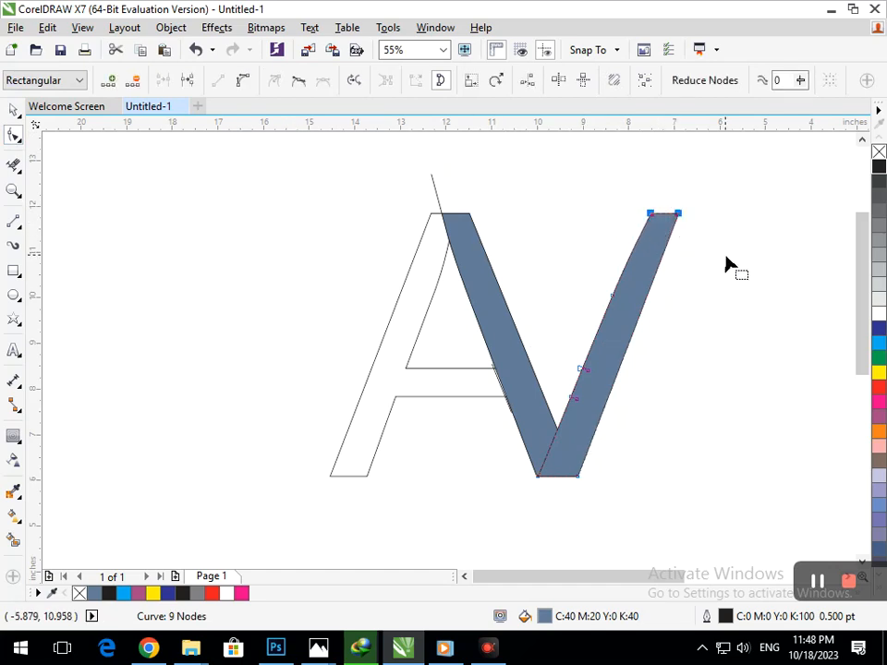
left_click(621, 201)
left_click(663, 244)
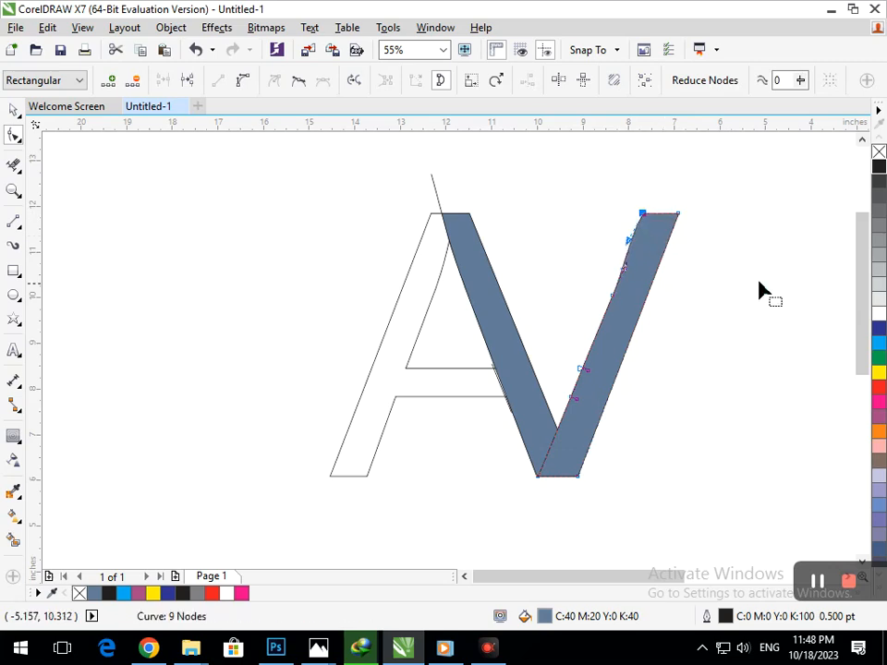
left_click(660, 246)
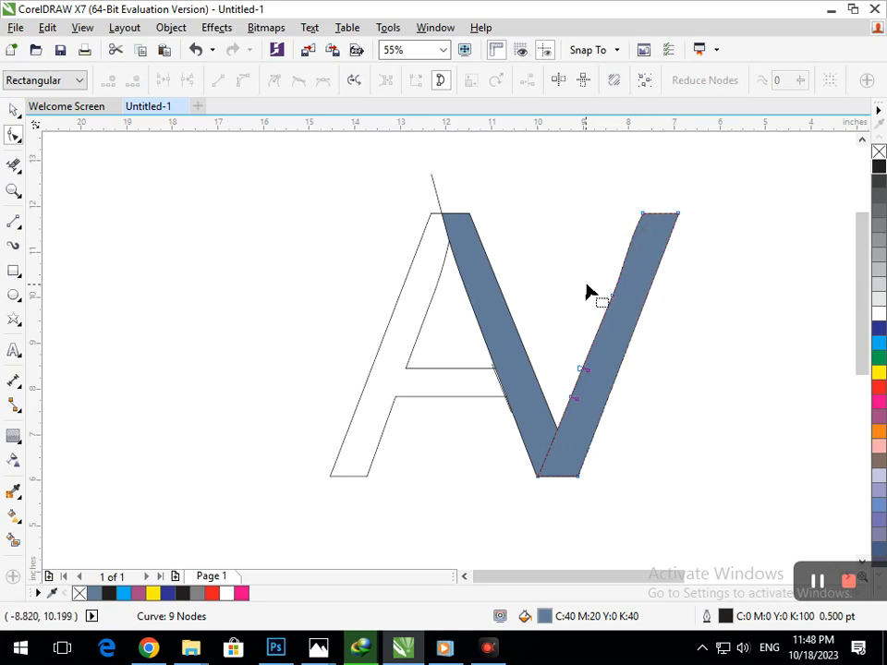
- Adjust the curve handles along the upper inner edge of the V's right stroke to straighten it
left_click(647, 217)
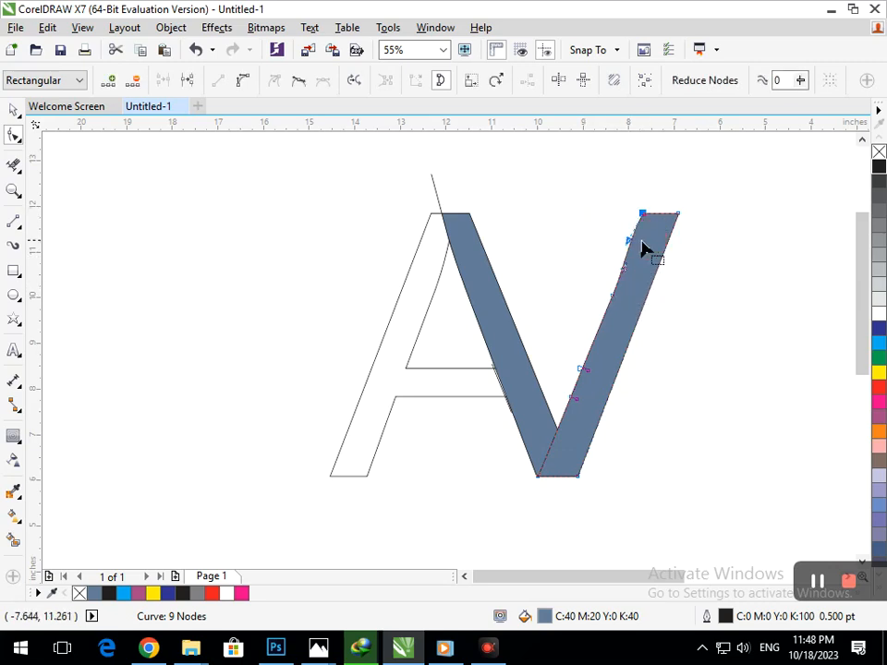
left_click_drag(626, 239, 634, 265)
left_click_drag(604, 188, 682, 330)
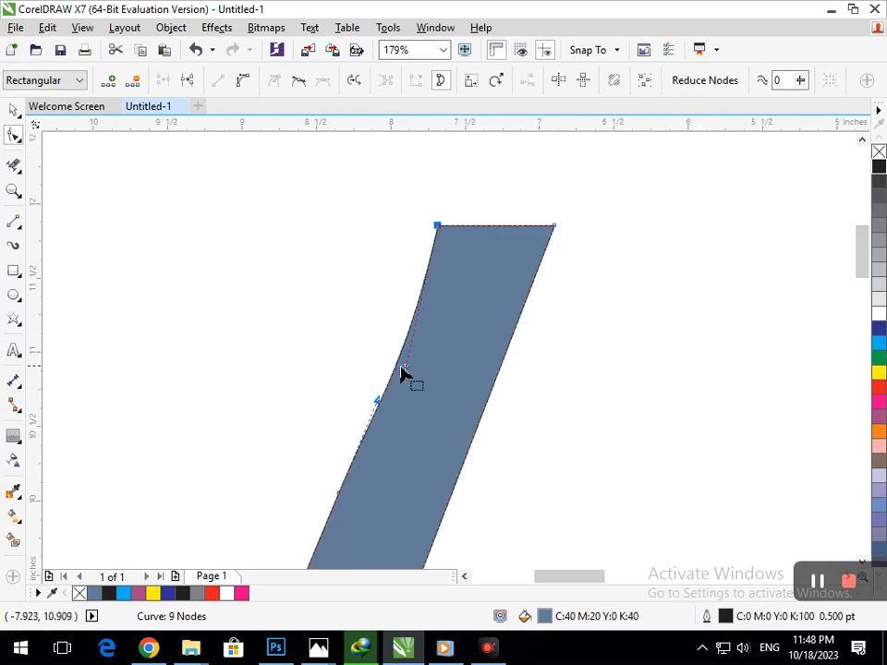
mouse_move(405, 377)
left_mouse_down()
mouse_move(388, 378)
mouse_move(366, 400)
mouse_move(384, 378)
mouse_move(373, 384)
mouse_move(363, 407)
mouse_move(367, 385)
mouse_move(378, 385)
left_mouse_up()
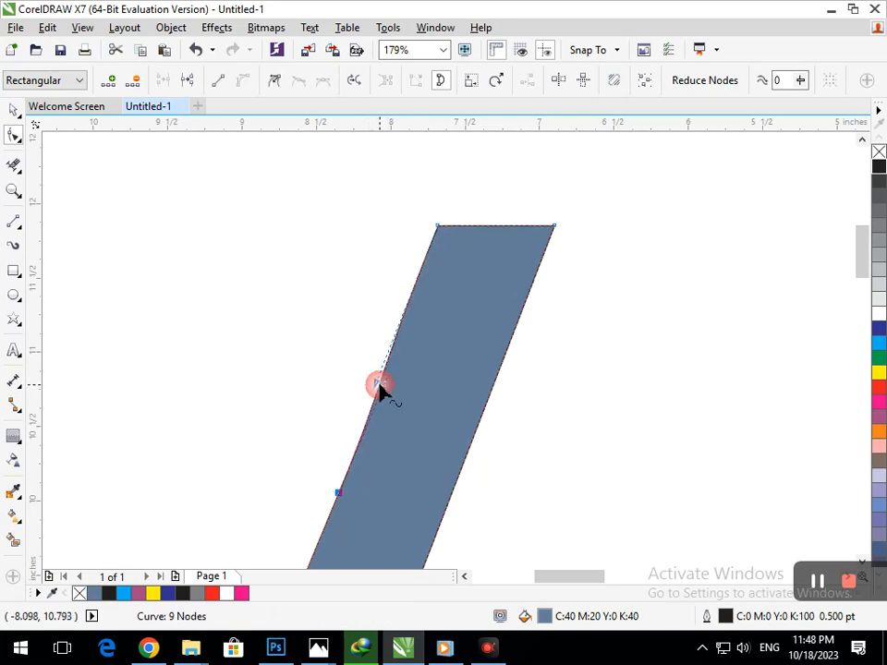
left_click(453, 433)
left_click_drag(419, 334, 511, 402)
key("F3")
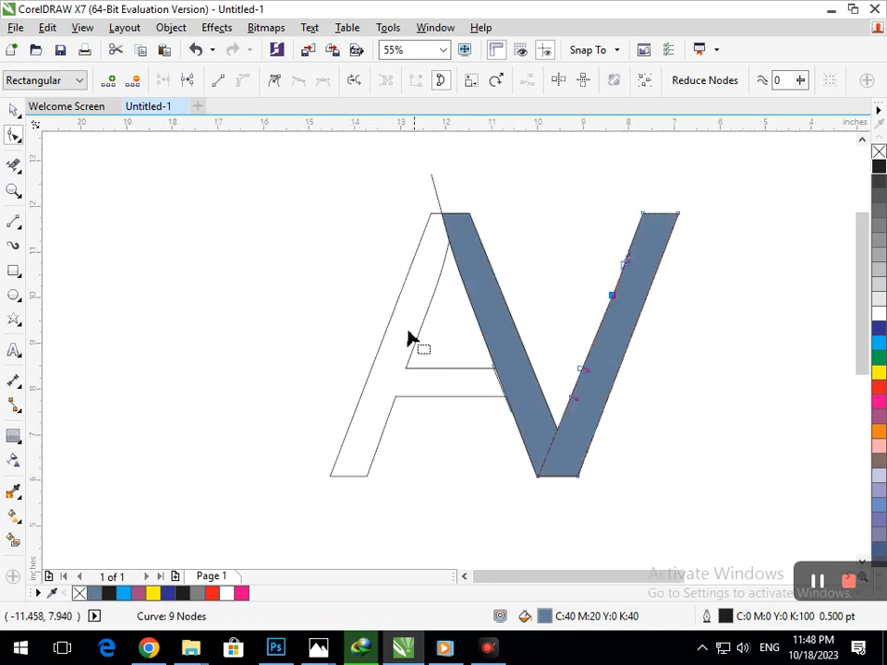
- Delete the guide line sticking out above the A's top edge
left_click(15, 111)
left_click(437, 189)
left_click(435, 186)
key("Delete")
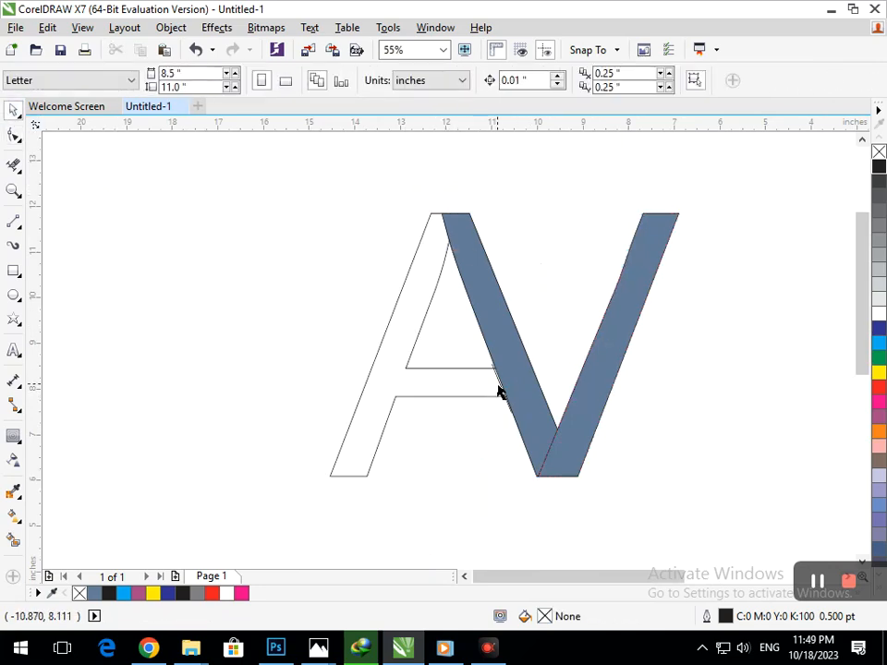
left_click(498, 392)
left_click_drag(479, 405, 422, 420)
key("ctrl+z")
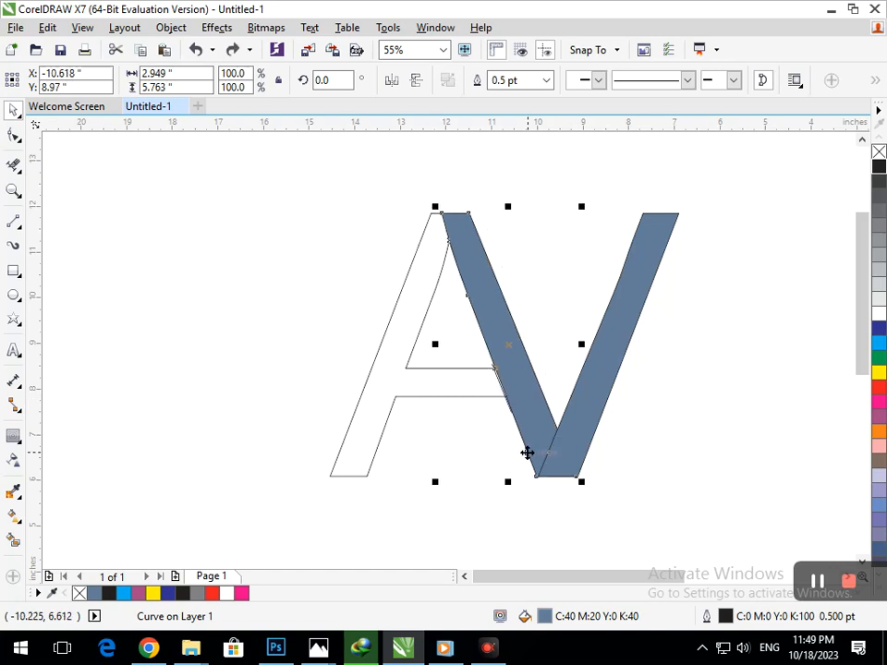
- Delete the short guide line across the crossbar's right end
left_click(505, 370)
scroll(516, 444, "up", 5)
left_click_drag(543, 423, 348, 409)
key("Delete")
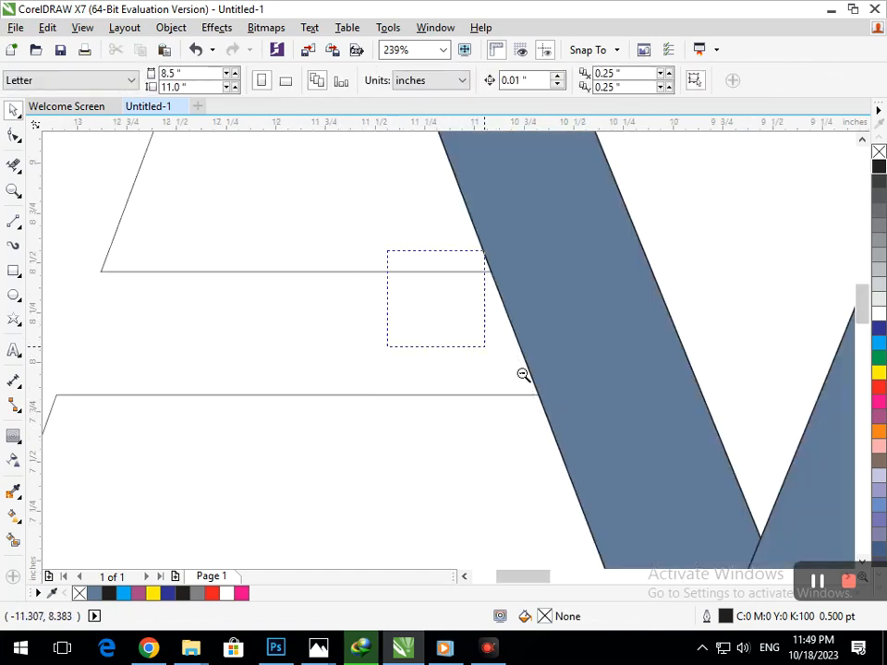
- Dismiss the download error and draw a tall, narrow rectangle about 0.61 by 1.73 inches across the A's apex
scroll(522, 374, "down", 5)
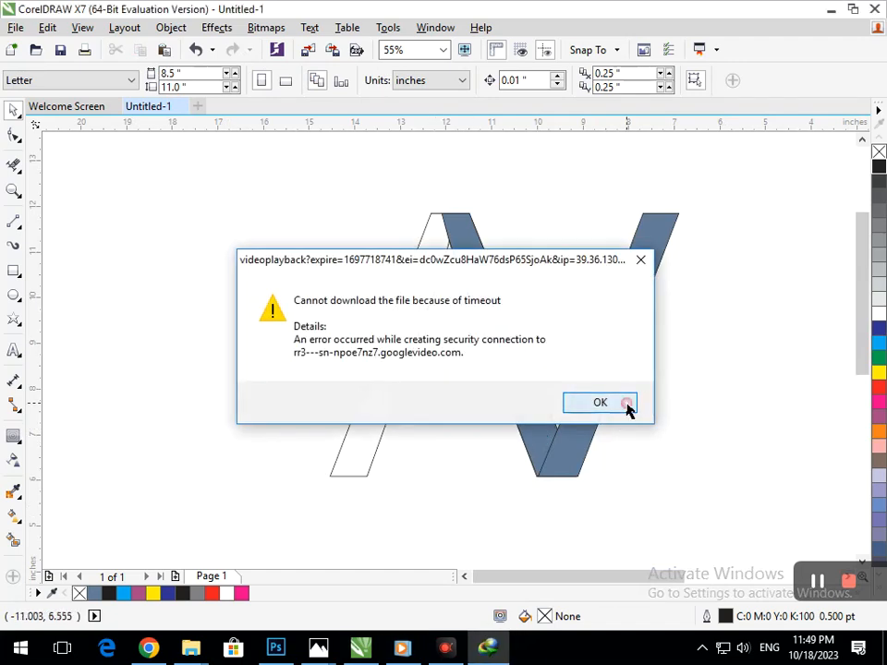
left_click(628, 408)
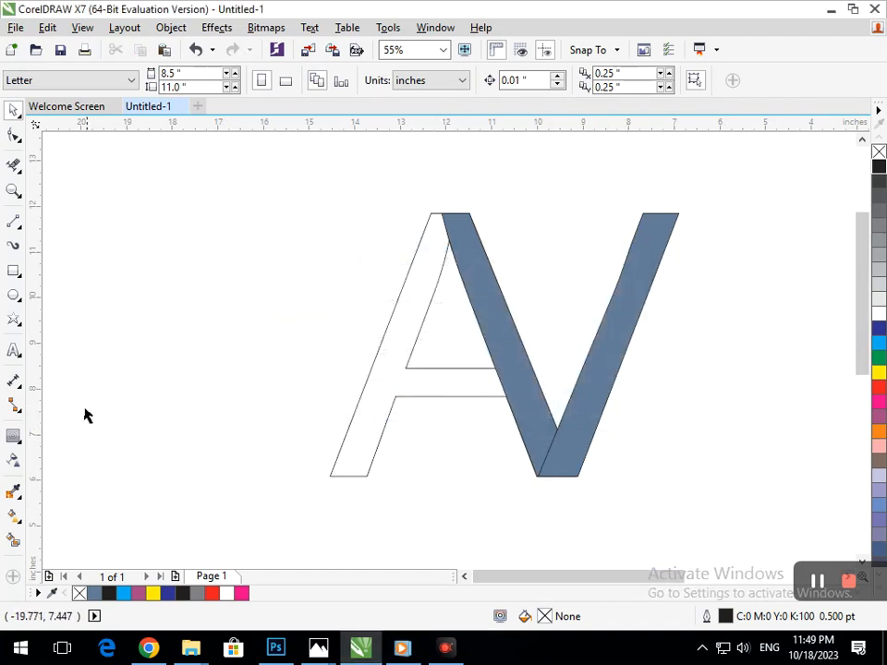
left_click(13, 272)
left_click_drag(437, 196, 466, 277)
- Try deleting the line segments inside the rectangle to cut a gap through the A's apex
left_click(13, 166)
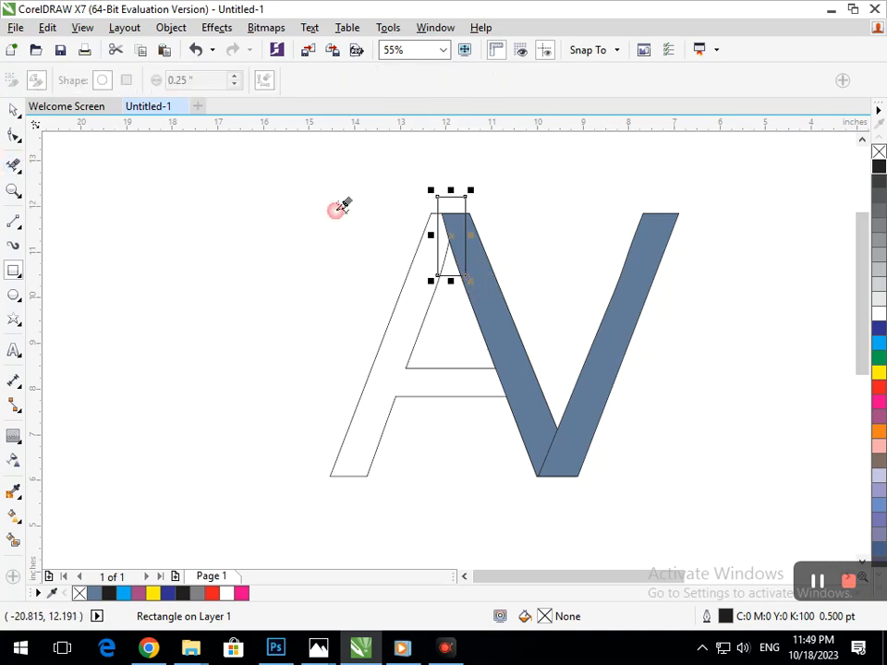
left_click_drag(450, 190, 459, 313)
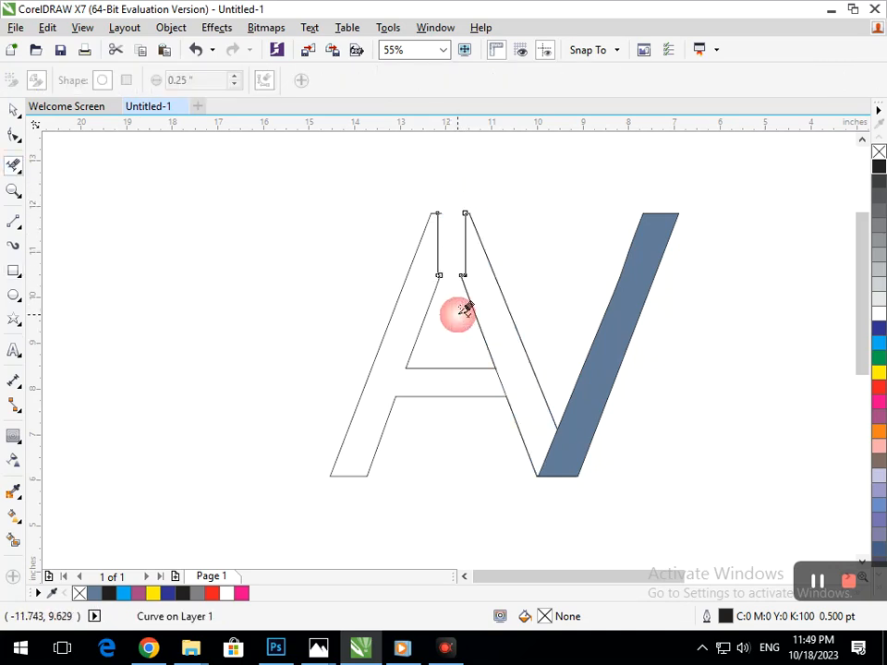
left_click(13, 111)
left_click(238, 329)
key("ctrl+z")
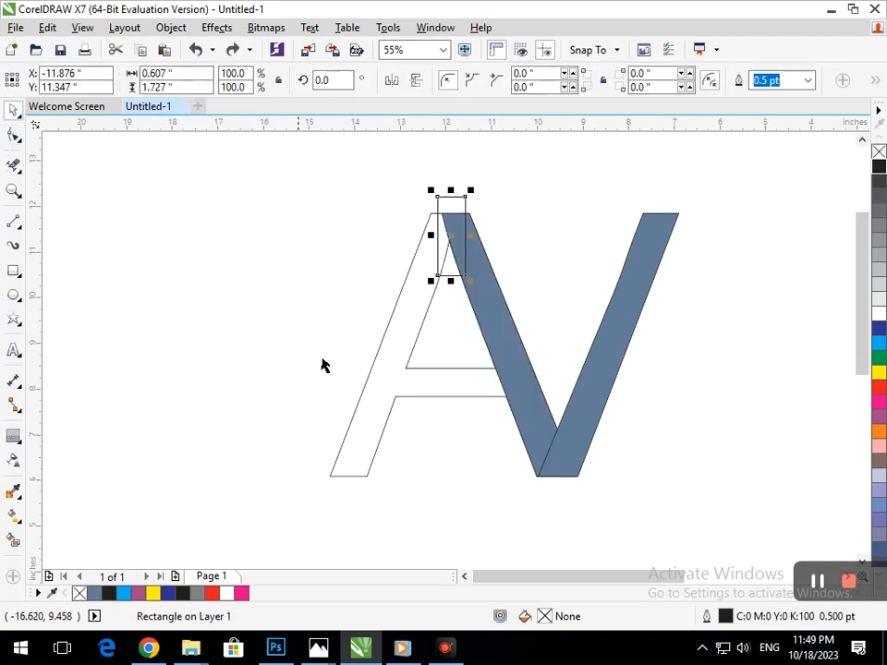
- Extend the rectangle slightly further down and delete the virtual segments across it to cut a vertical gap through the A's apex
left_click_drag(449, 282, 453, 305)
left_click(13, 166)
mouse_move(445, 155)
left_mouse_down()
mouse_move(466, 259)
mouse_move(460, 318)
left_mouse_up()
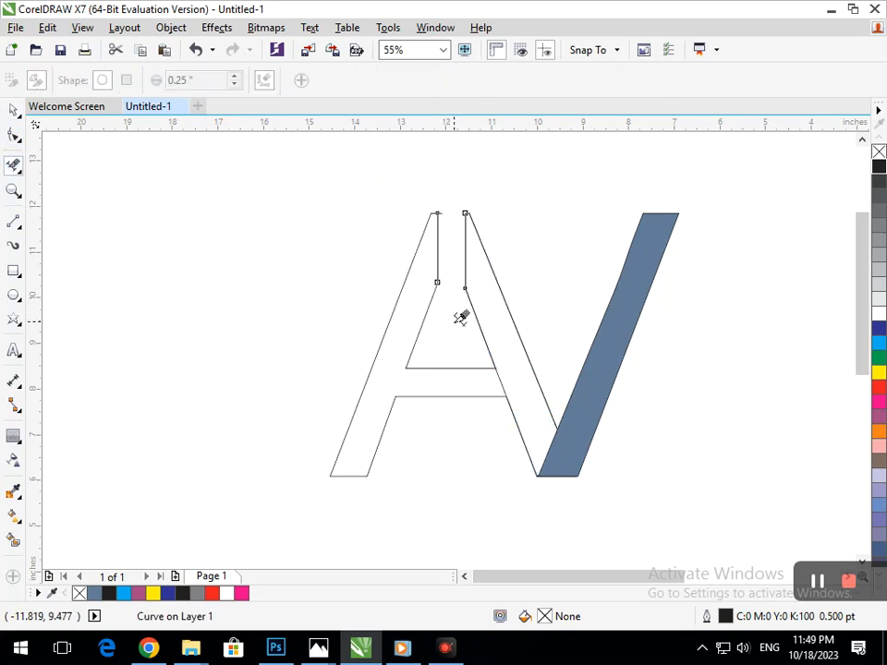
- Smart fill the A's right stem and its left leg with the crossbar in blue-grey C:40 M:20 Y:0 K:40
left_click(14, 538)
left_click(421, 398)
left_click(529, 396)
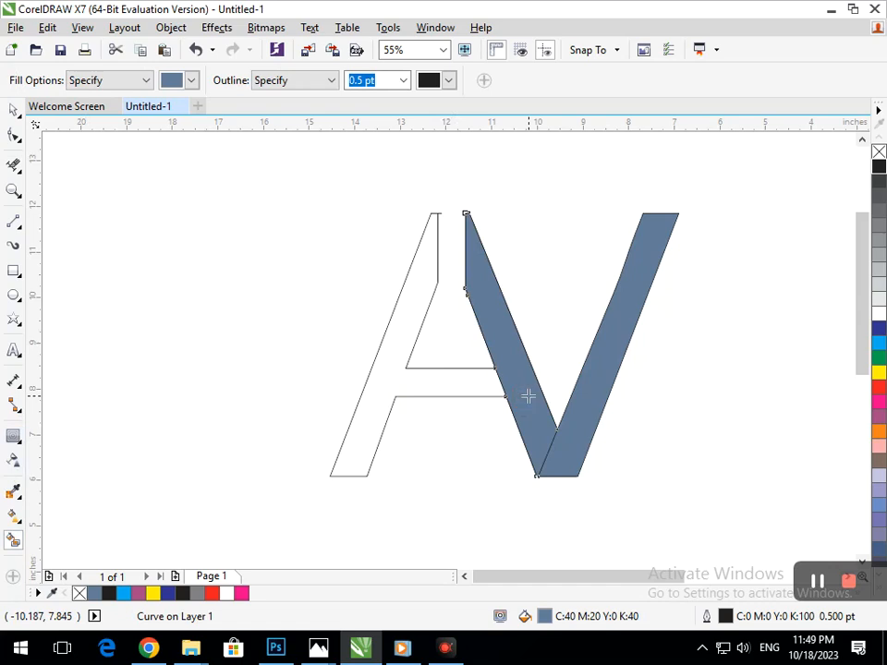
left_click(407, 340)
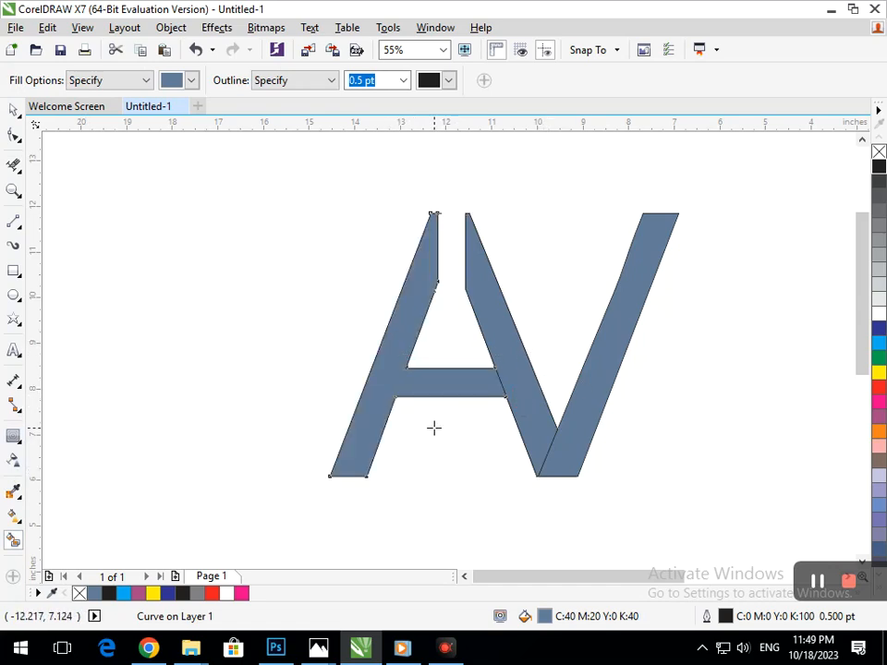
- Remove the A's crossbar by collapsing its filled nodes and deleting the remaining crossbar segments between the legs
left_click(13, 135)
left_click_drag(409, 371, 402, 402)
mouse_move(499, 382)
left_mouse_down()
mouse_move(509, 403)
mouse_move(506, 395)
left_mouse_up()
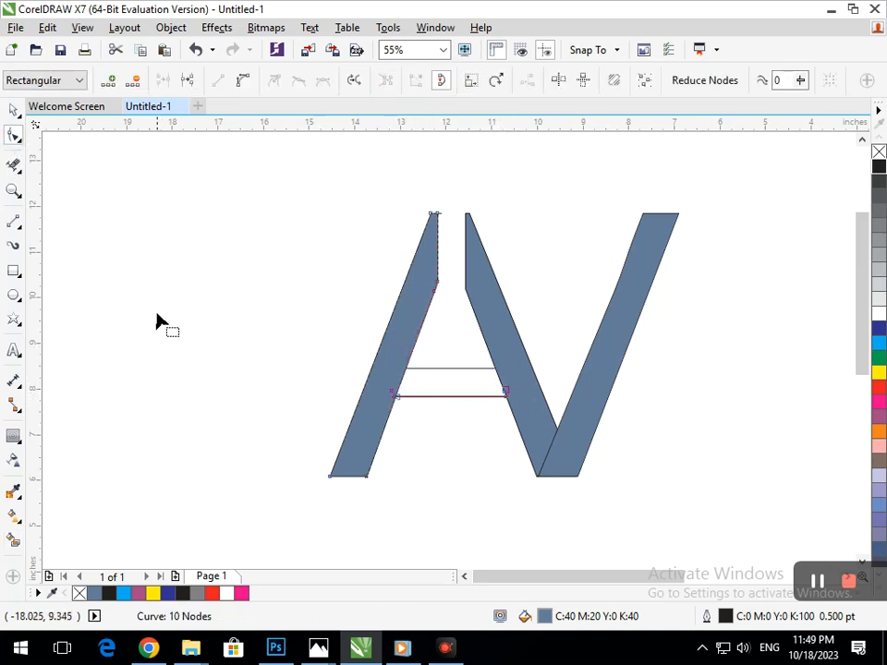
left_click(14, 165)
left_click_drag(447, 382, 462, 463)
left_click_drag(452, 358, 453, 409)
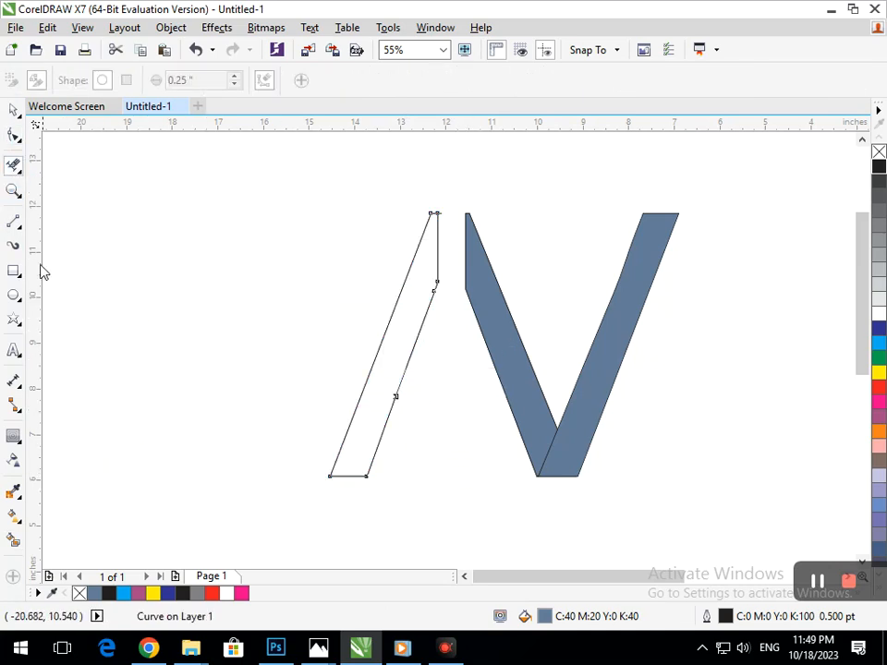
- Draw an M-shaped polyline about 3.13 by 2.43 inches between the A's legs, with its outer strokes following the legs' inner edges
left_click(14, 225)
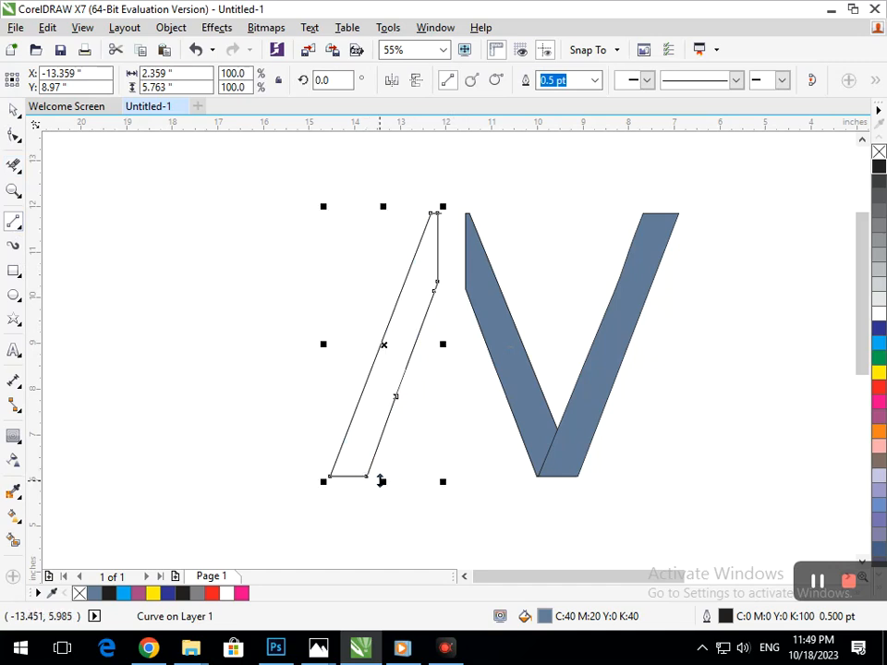
left_click(383, 478)
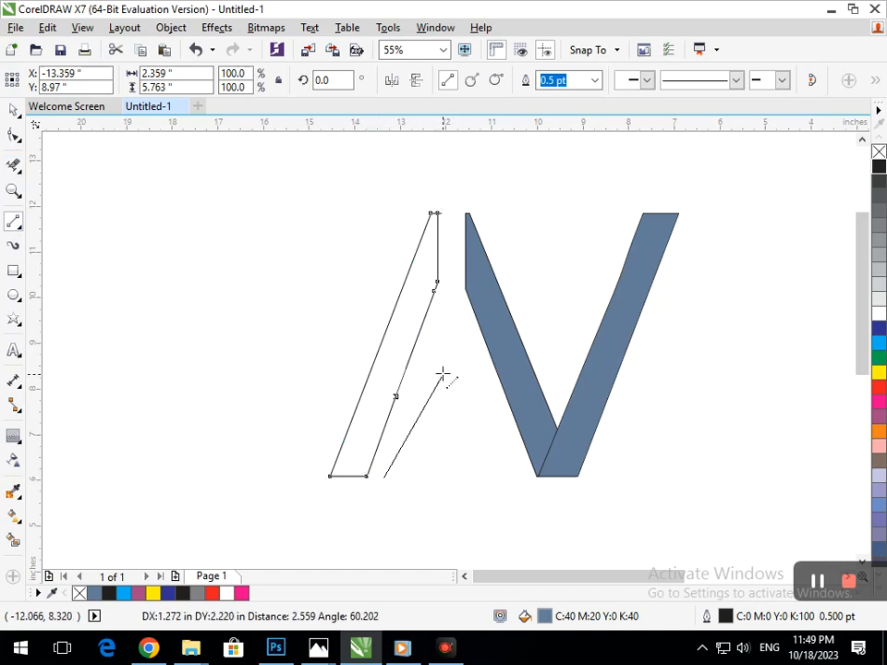
left_click(420, 370)
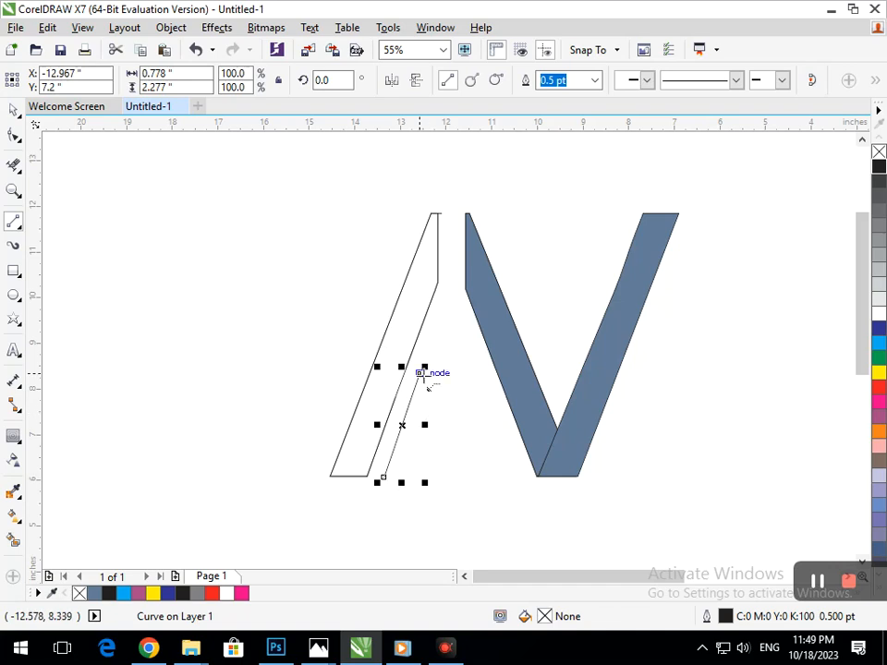
left_click(423, 375)
left_click(456, 425)
mouse_move(456, 425)
left_mouse_down()
mouse_move(469, 394)
mouse_move(451, 398)
mouse_move(458, 439)
left_mouse_up()
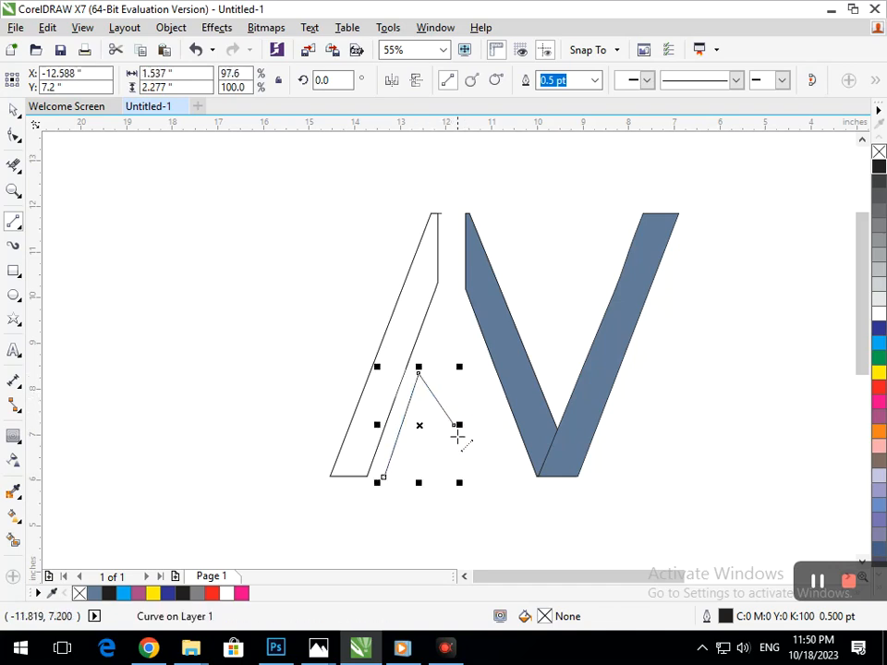
left_click(456, 425)
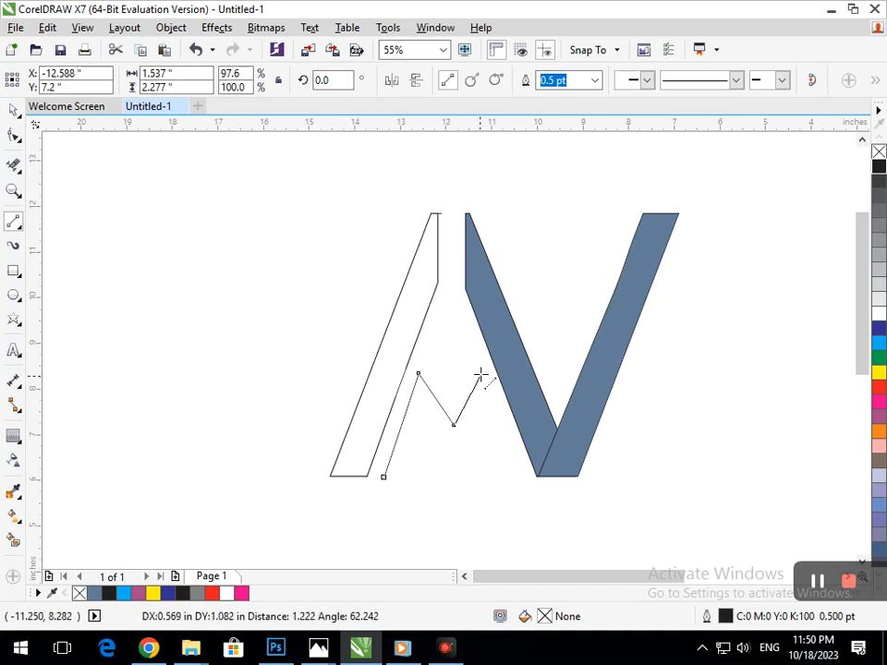
left_click(487, 372)
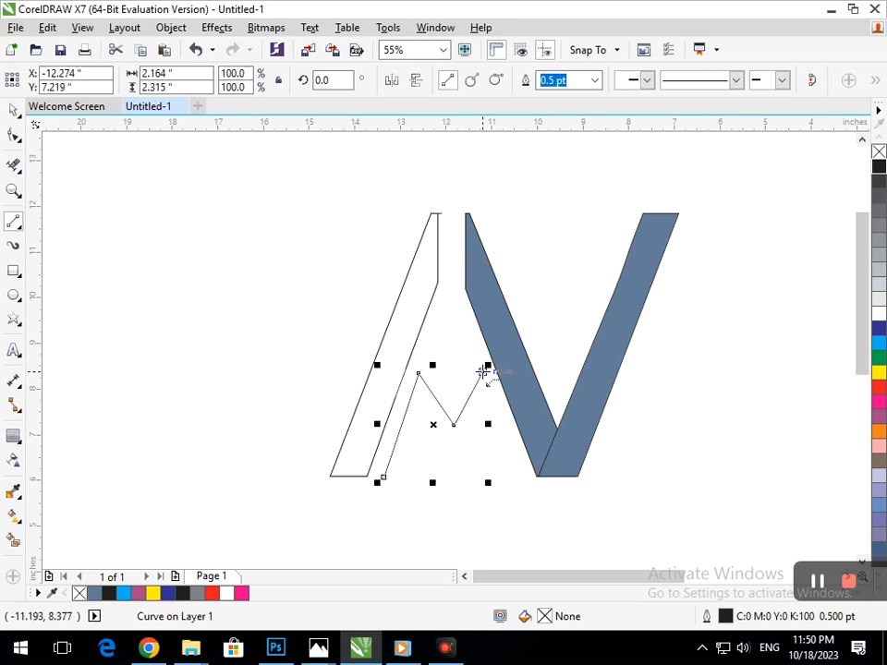
left_click(482, 371)
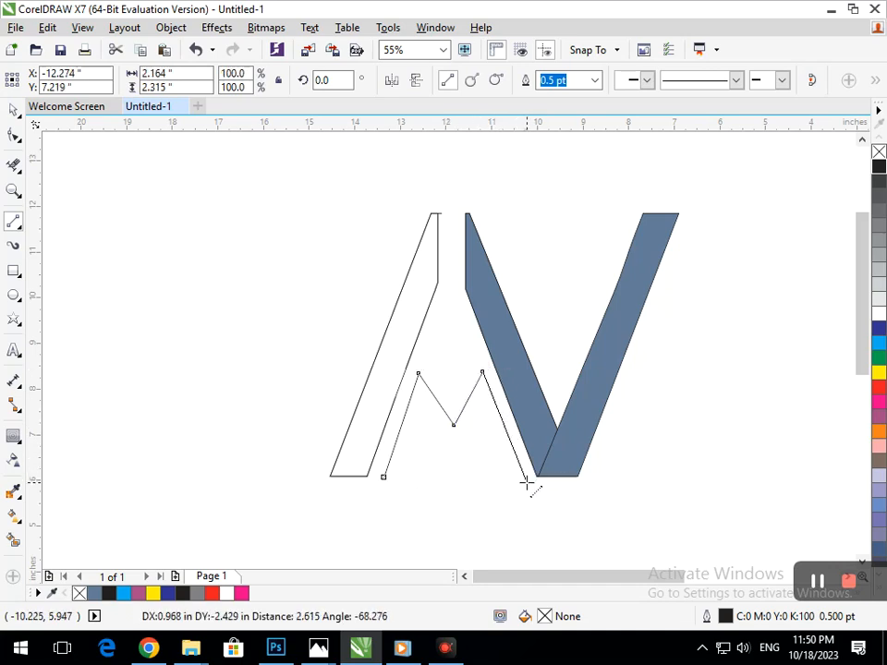
left_click(527, 483)
left_click(14, 109)
left_click(113, 253)
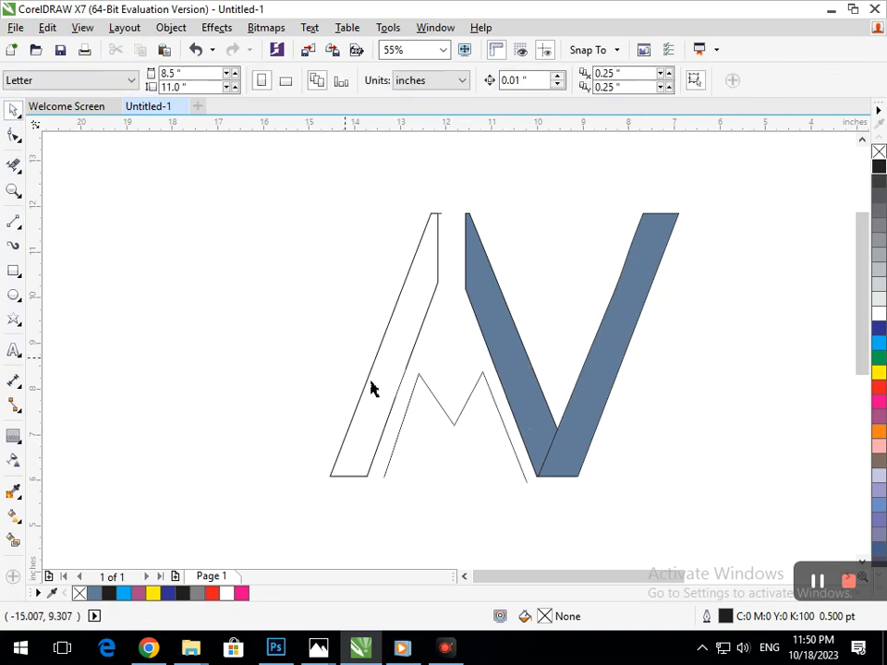
- Set the M-shaped line's outline width to 24 pt
left_click(451, 426)
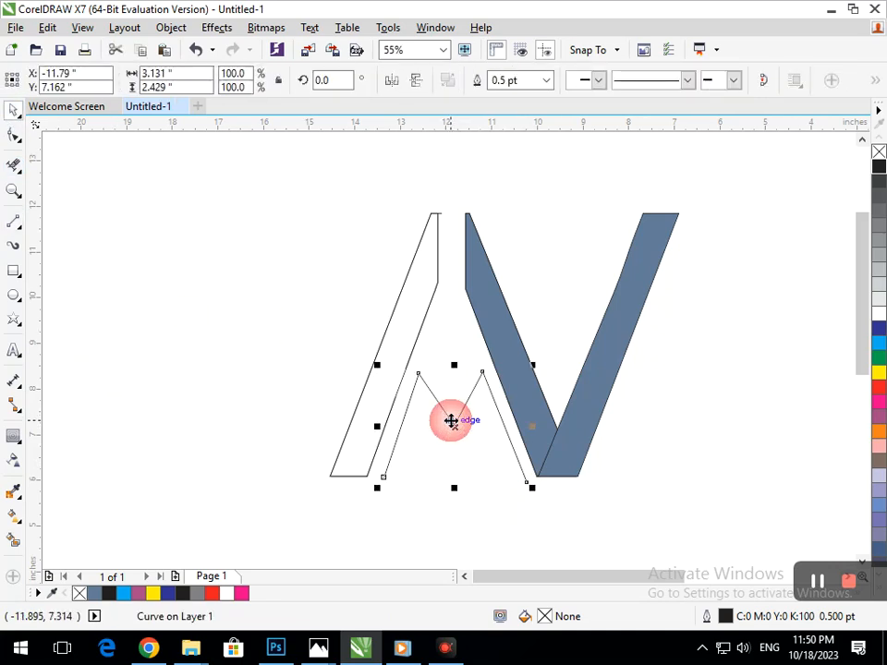
left_click(547, 81)
left_click(503, 266)
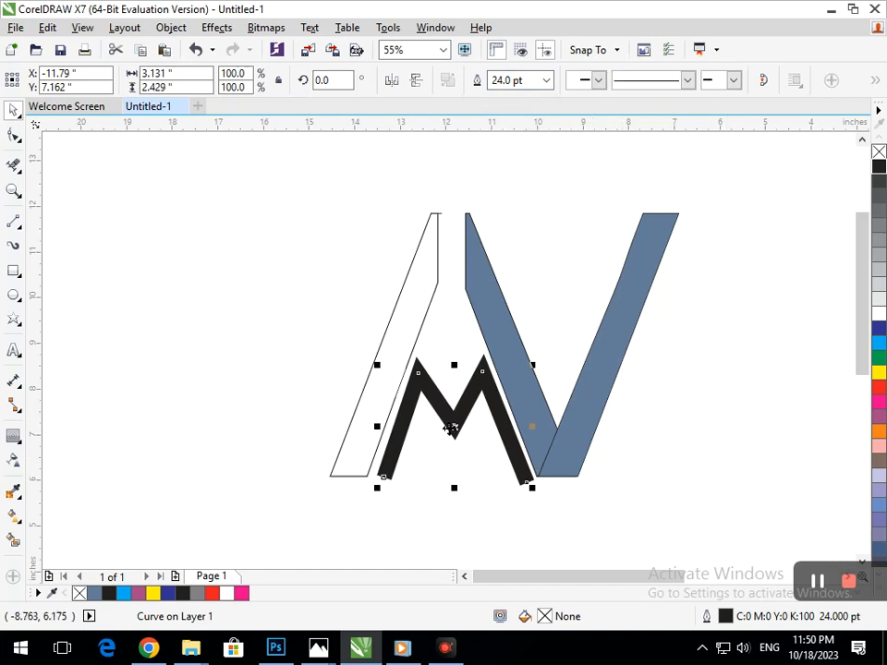
- Place a horizontal guideline along the letters' baseline and convert the M's outline to an object
left_click_drag(453, 128, 593, 502)
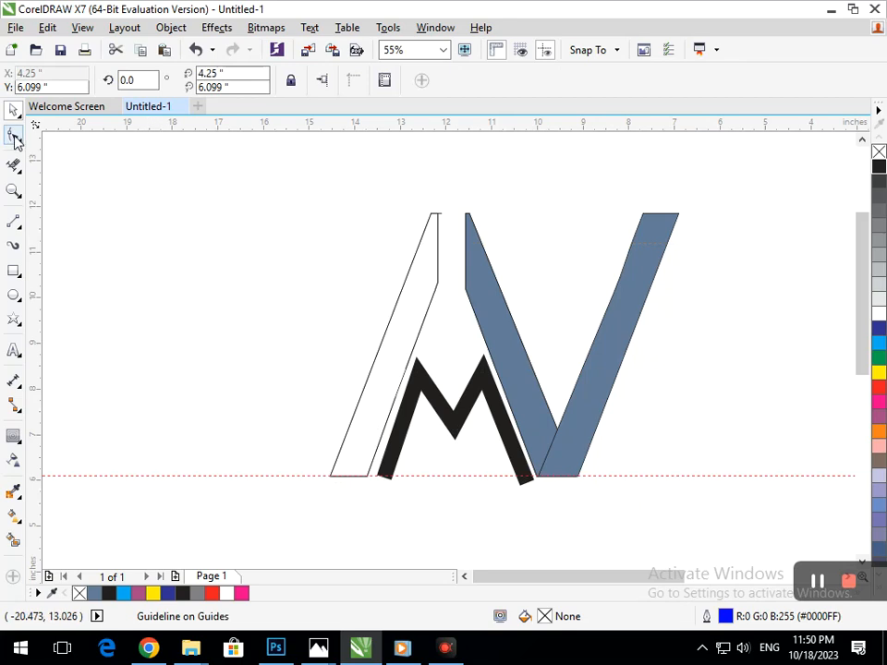
left_click(245, 303)
left_click(442, 412)
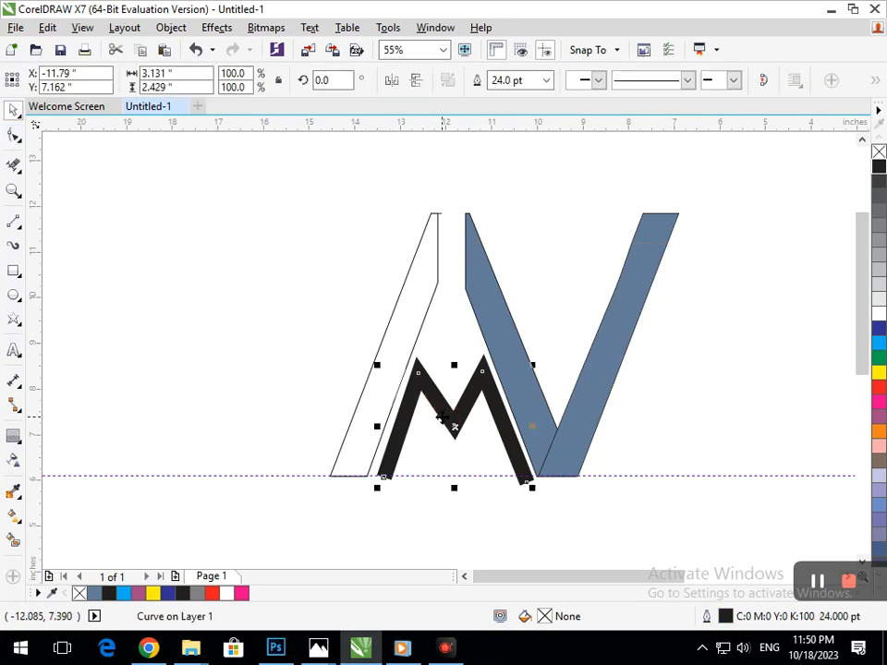
left_click(14, 136)
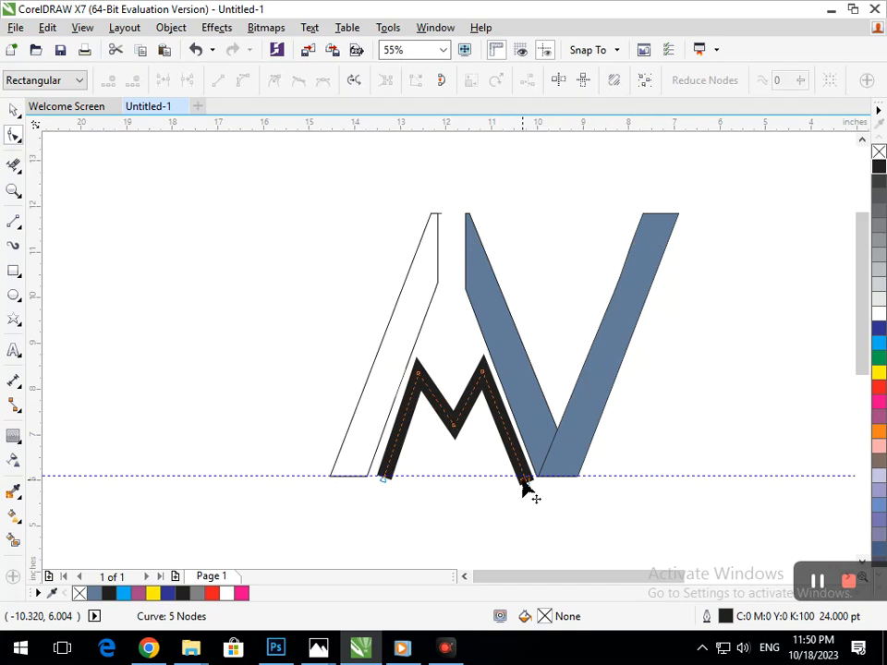
key("ctrl+shift+q")
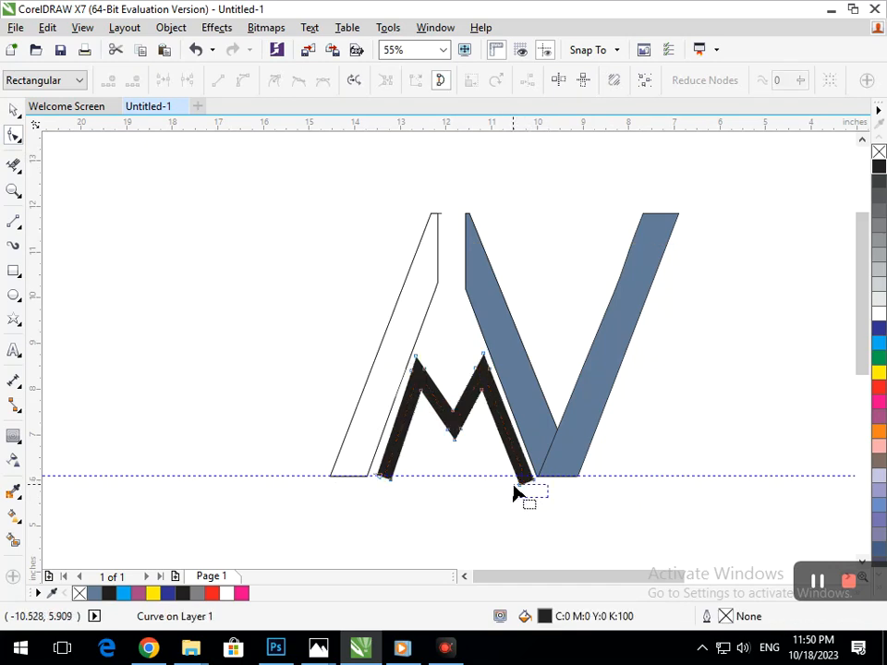
- Move the bottom nodes of the M's right leg onto the baseline guideline so its foot is flat
left_click(479, 446)
scroll(479, 445, "up", 3)
left_click_drag(459, 442, 430, 369)
left_click_drag(533, 335, 546, 376)
left_click(460, 423)
left_click_drag(442, 412, 424, 370)
scroll(544, 416, "down", 3)
- Move the bottom nodes of the M's left leg onto the baseline guideline so its foot is flat
key("F2")
left_click_drag(321, 453, 458, 500)
key("F2")
left_click_drag(326, 320, 558, 433)
left_click(544, 329)
left_click_drag(545, 331, 572, 242)
left_click_drag(246, 233, 237, 246)
key("F3")
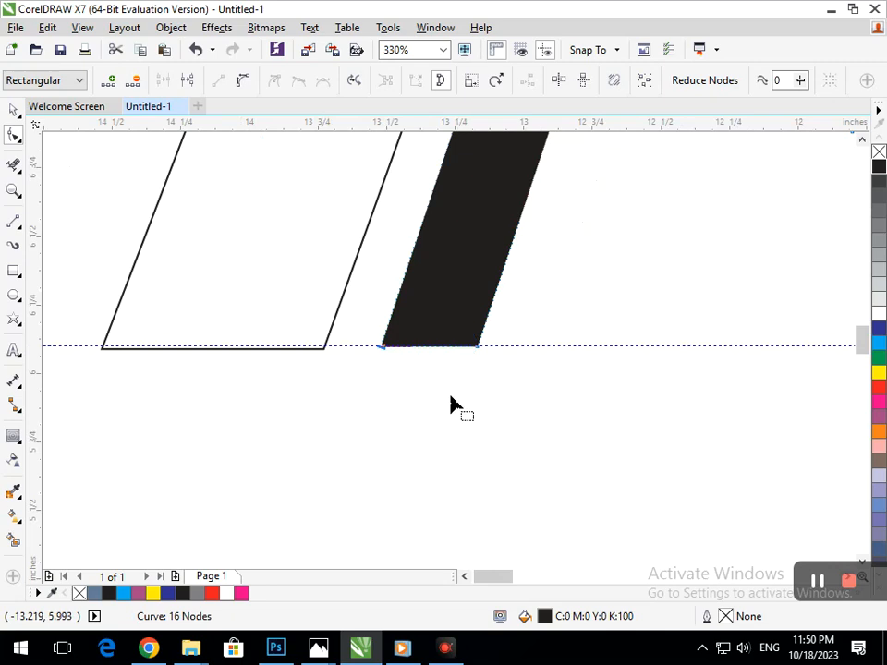
key("F3")
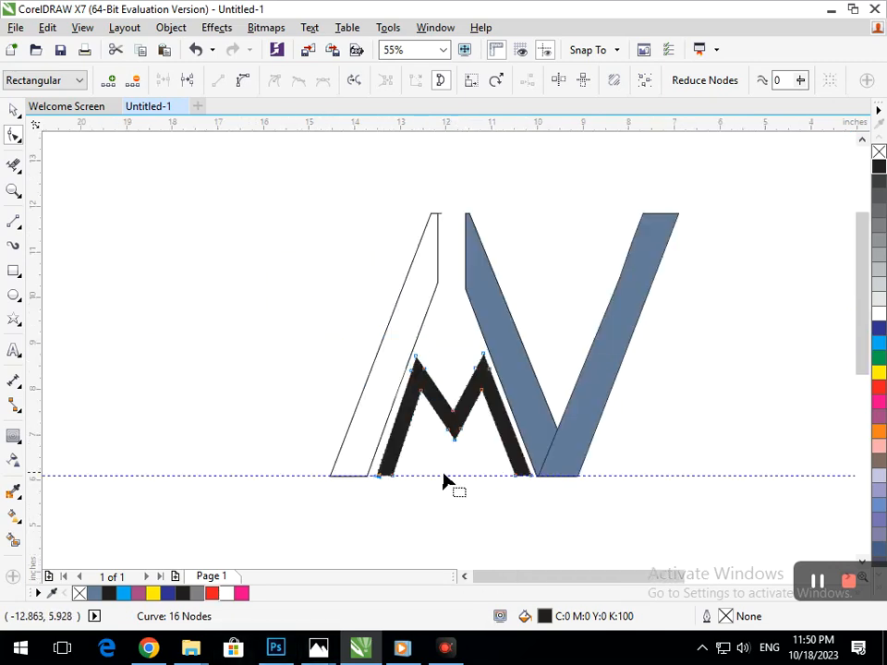
- Draw a thin crossbar rectangle about 1.71 by 0.28 inches above the M and smart fill it and the A's left leg blue-grey
left_click(13, 272)
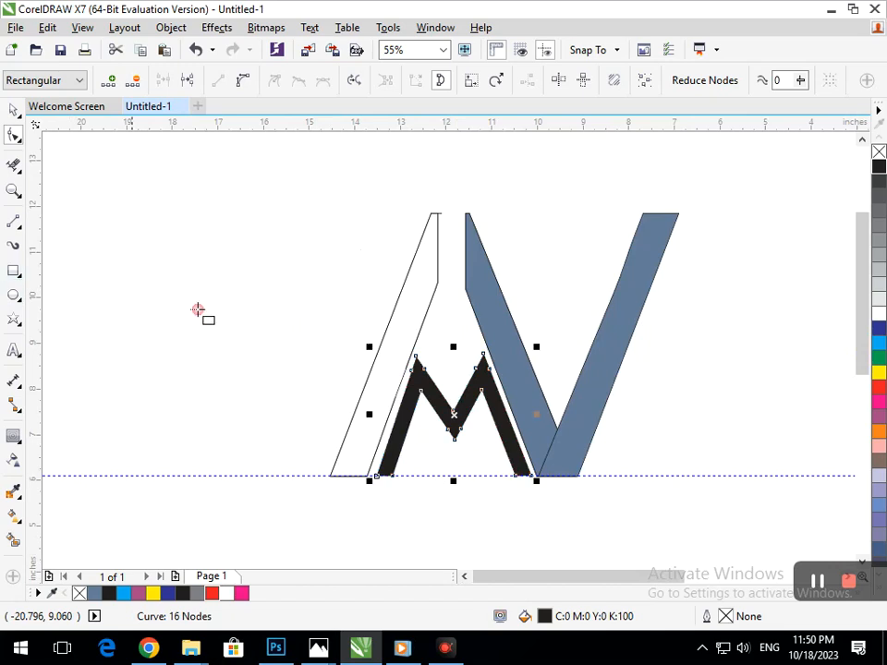
left_click_drag(411, 335, 485, 348)
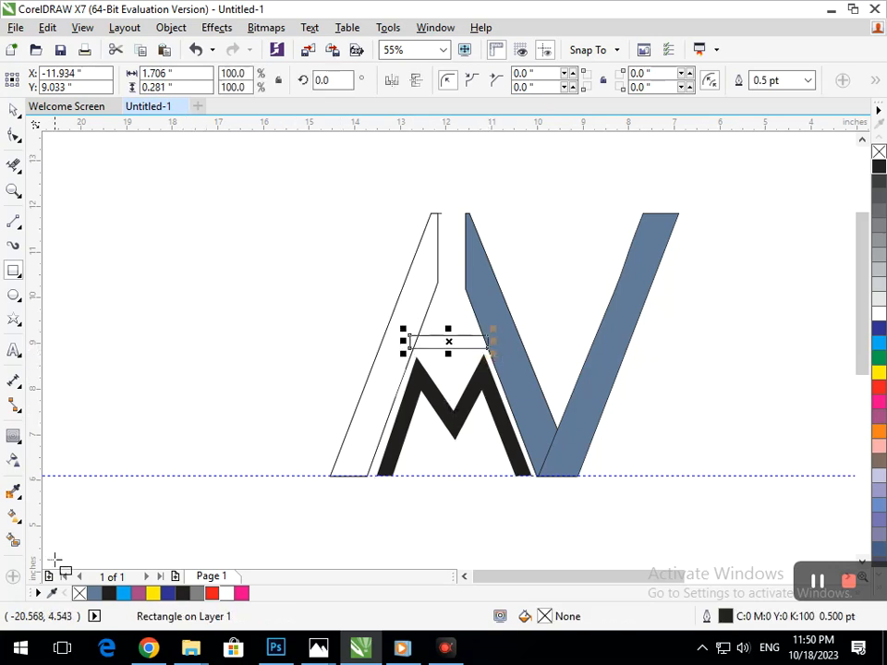
left_click(14, 539)
left_click(374, 414)
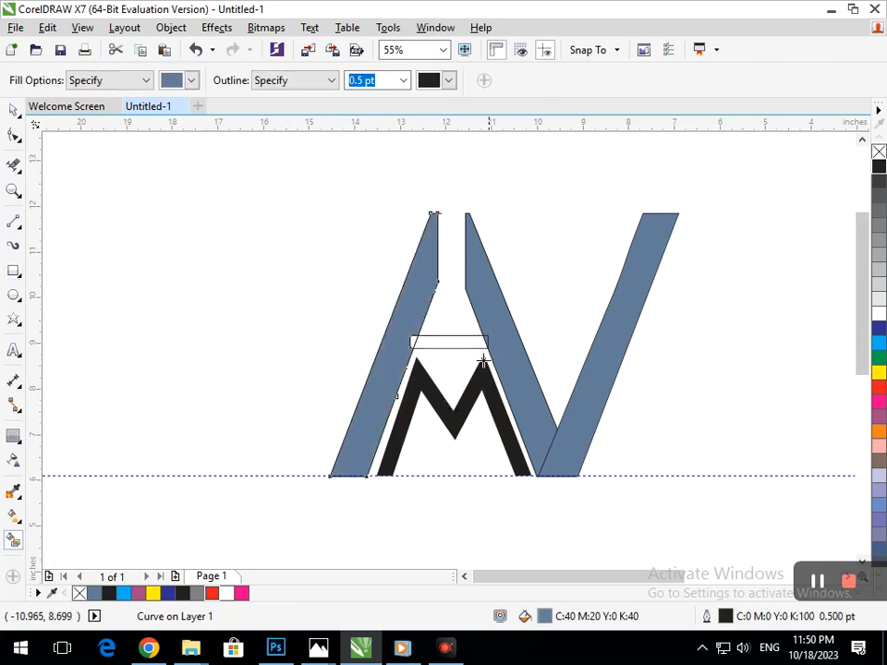
left_click(448, 342)
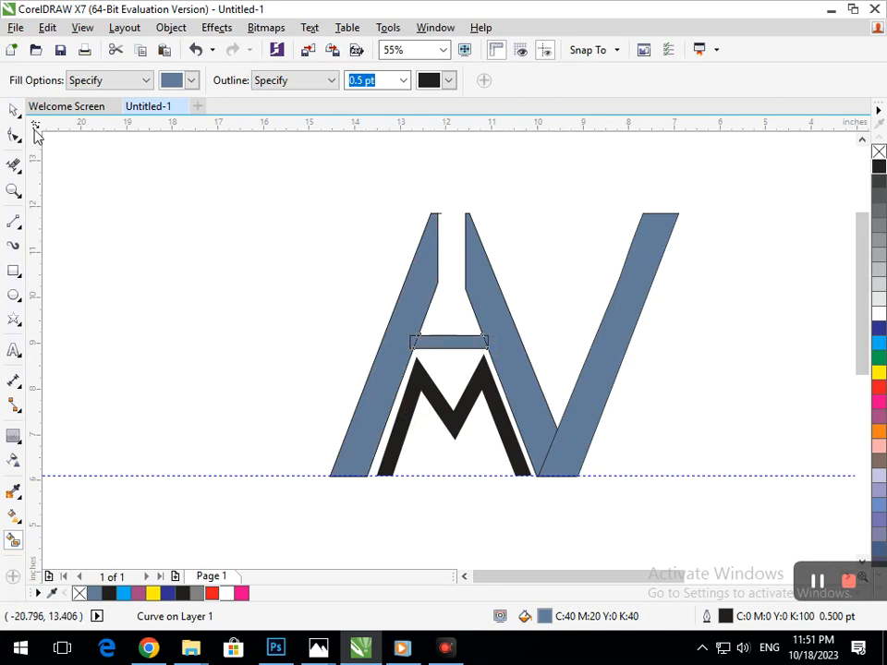
- Try moving the filled crossbar down onto the top of the M
left_click(12, 110)
left_click(115, 256)
left_click_drag(437, 346, 425, 368)
key("ctrl+z")
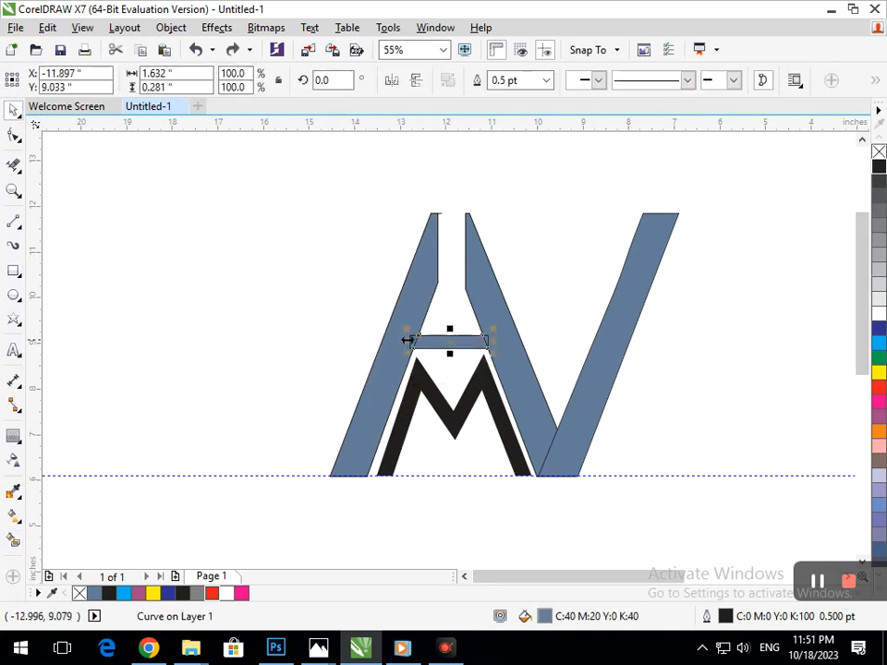
- Weld the filled crossbar, its overlapping rectangle and the A's left leg into one shape
scroll(407, 340, "up", 3)
left_click(491, 383, "shift")
left_click(483, 260, "shift")
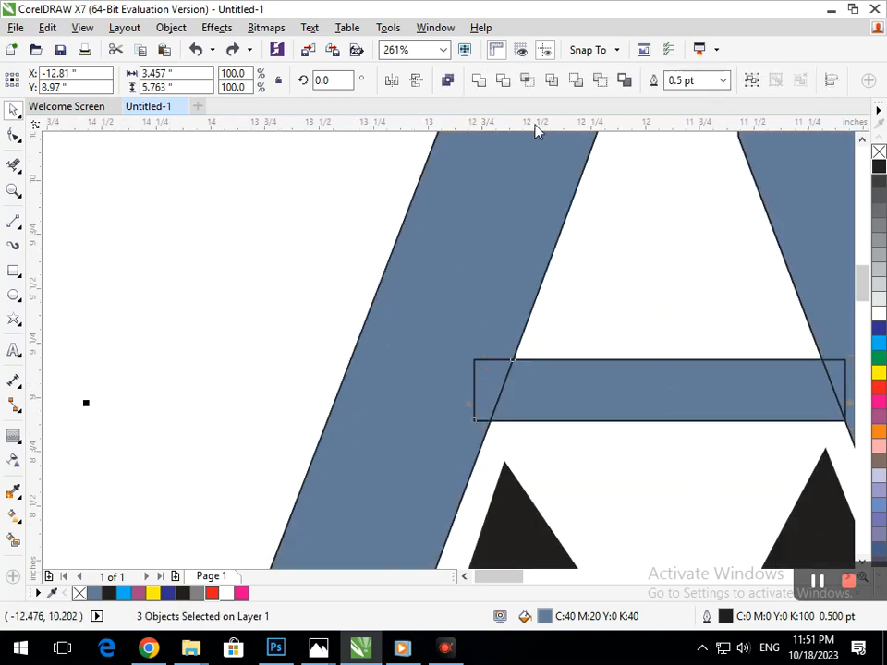
left_click(479, 79)
scroll(414, 219, "down", 3)
left_click(324, 350)
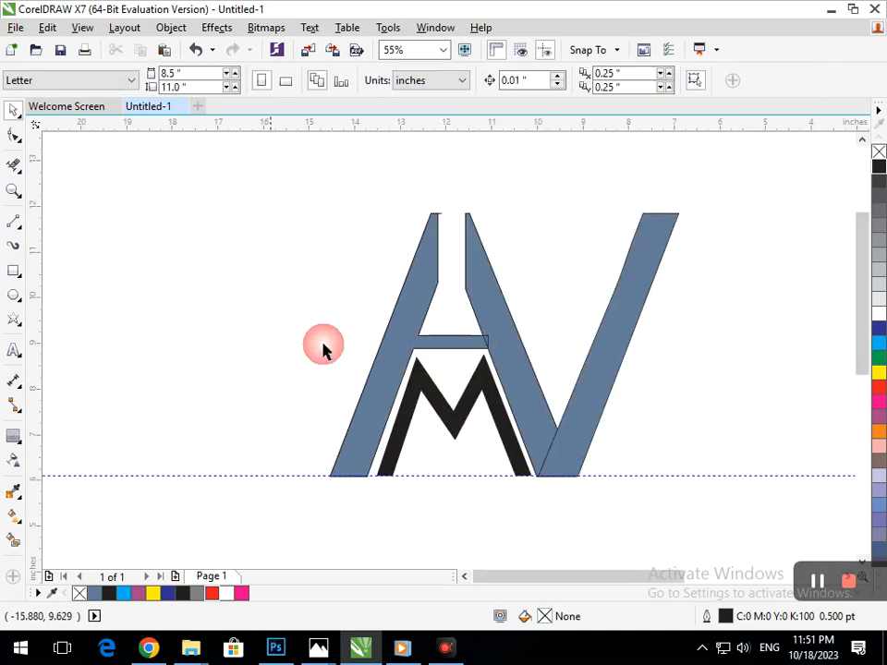
- Delete the crossbar's overhanging end segments inside the A's right stem
scroll(453, 323, "up", 4)
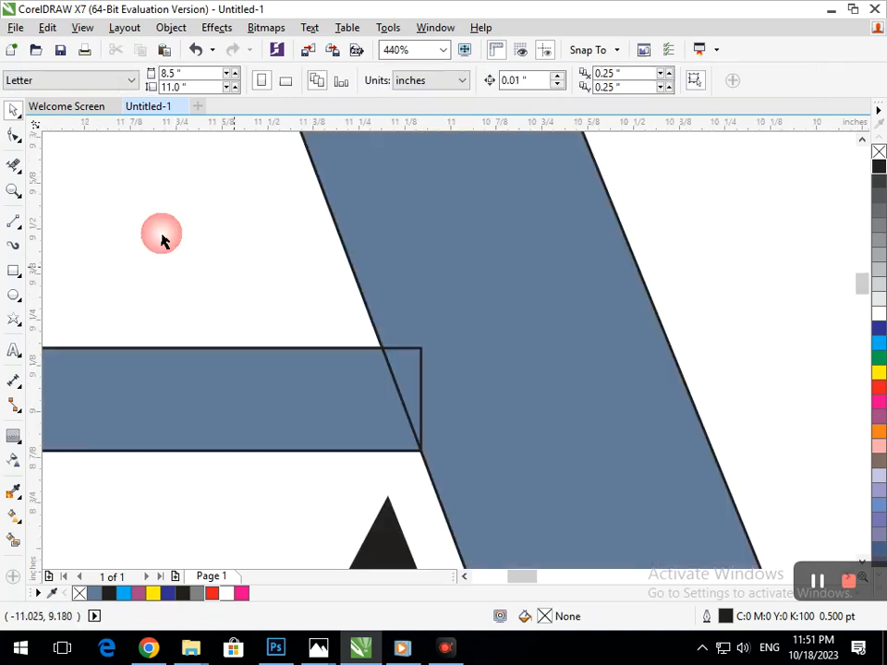
left_click(14, 164)
scroll(509, 417, "down", 4)
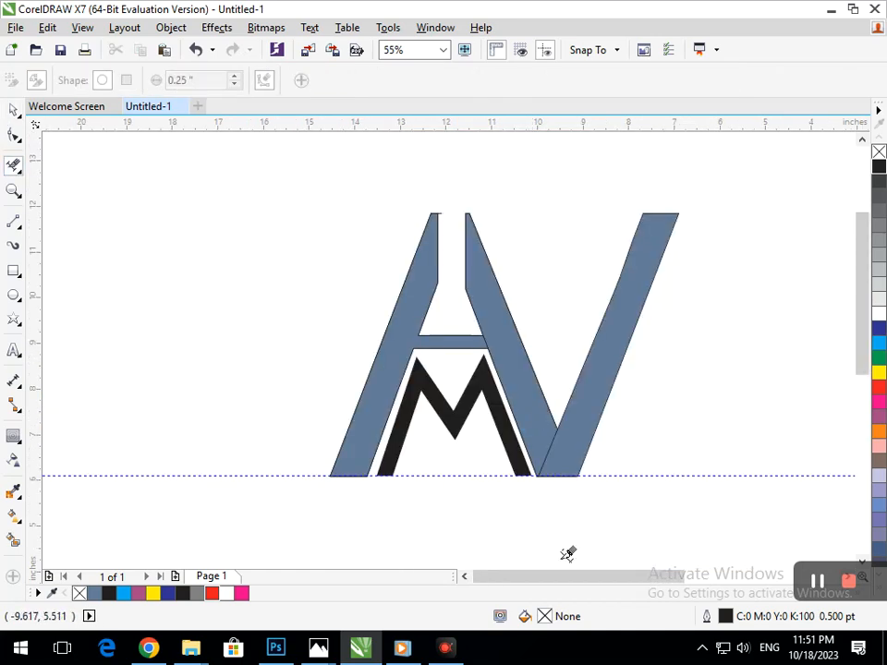
- Delete the horizontal guideline running along the base of the letters
left_click(14, 110)
left_click(237, 475)
key("Delete")
key("F3")
key("F2")
left_click_drag(105, 190, 347, 395)
- Undo a trial move of the V's right arm and fill that arm red
left_click_drag(510, 354, 558, 416)
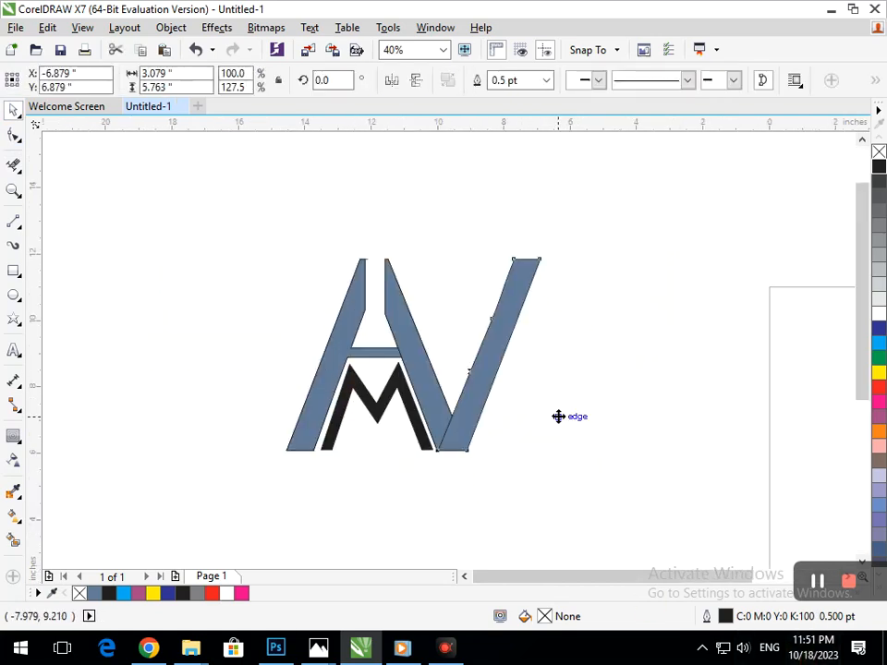
key("ctrl+z")
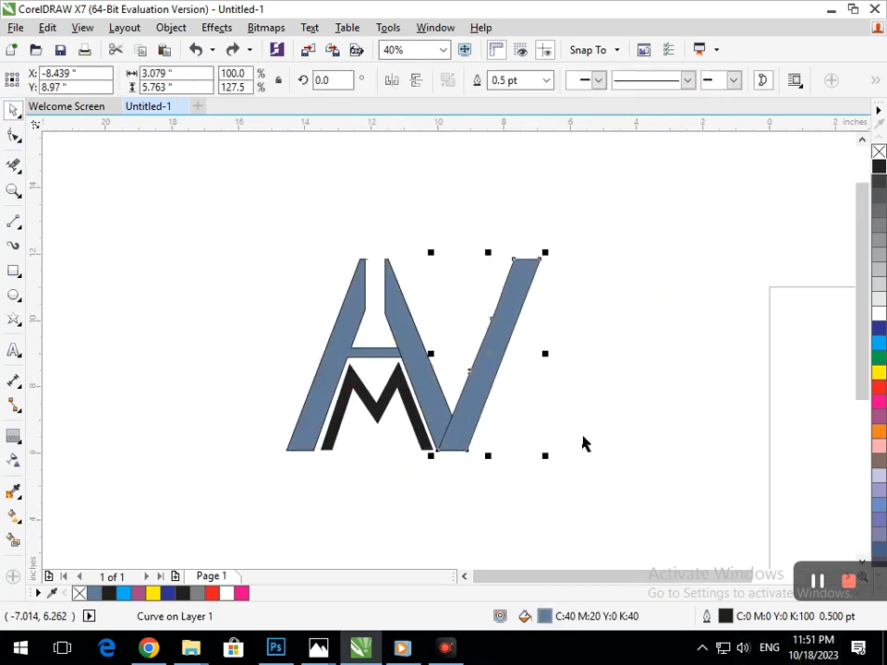
left_click(877, 388)
left_click(443, 409)
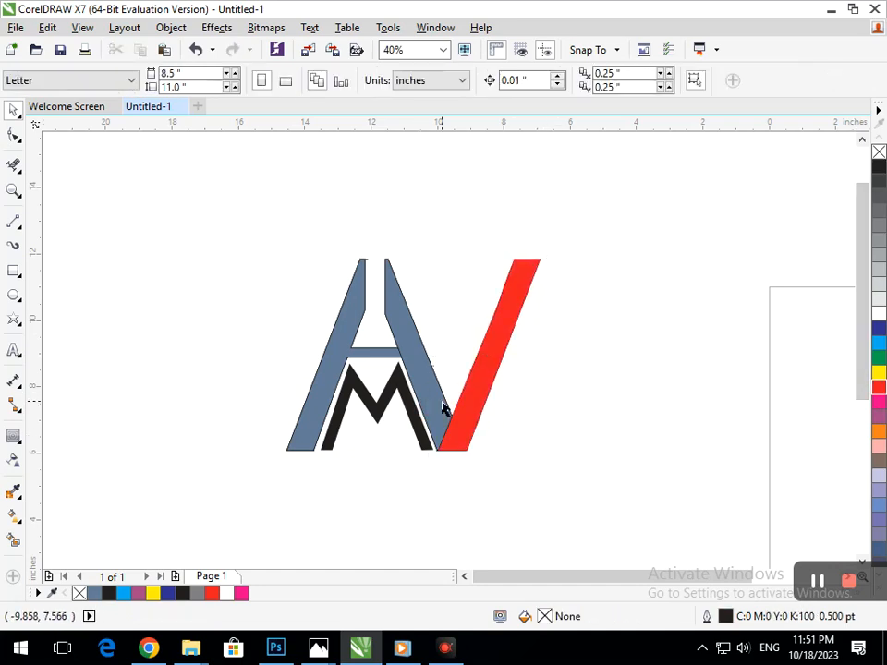
- Fill the diagonal stroke between the A and V, and the A's left leg with its crossbar, dark blue
left_click(443, 409)
left_click(877, 329)
key("Escape")
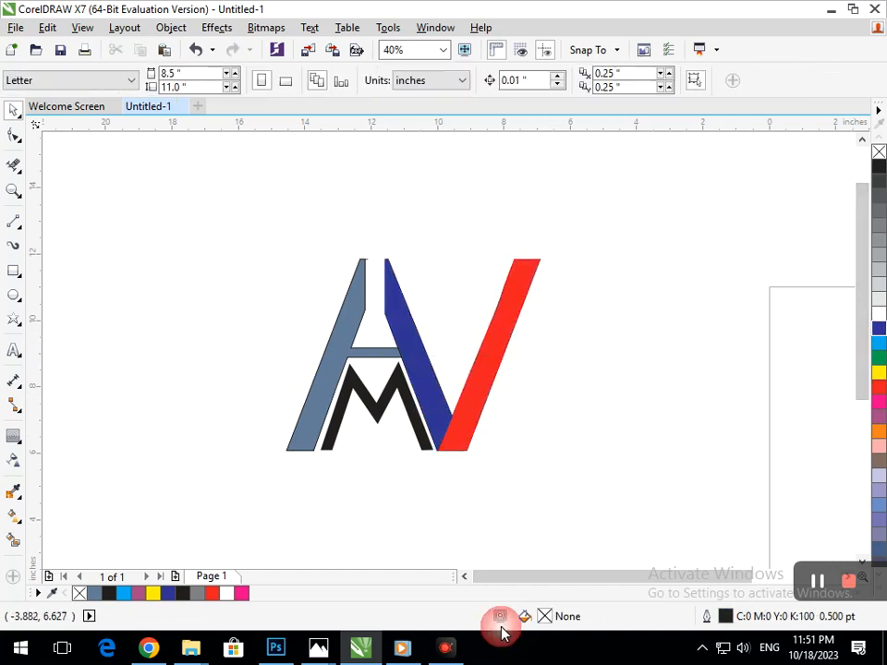
left_click(314, 399)
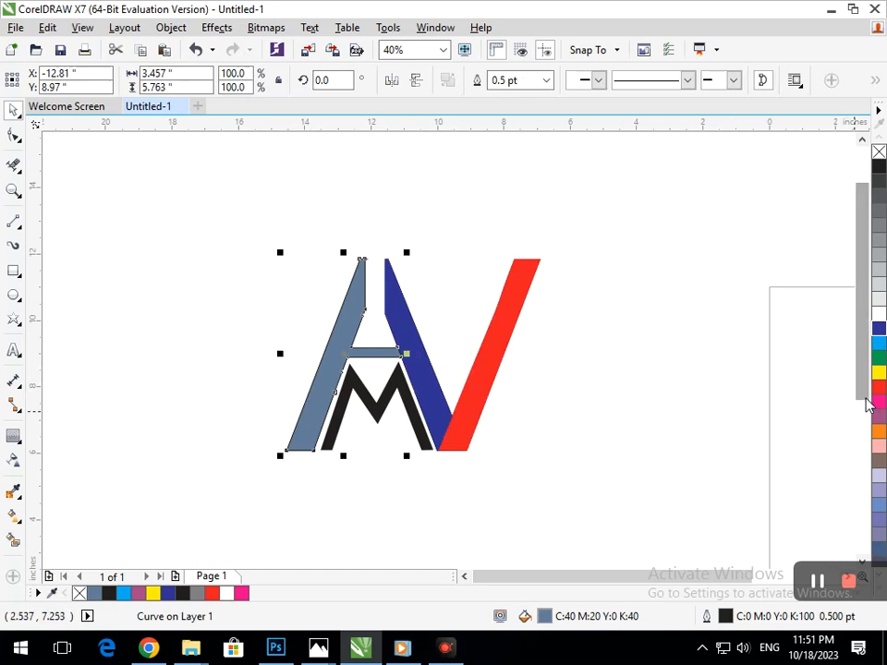
left_click(878, 328)
left_click(509, 425)
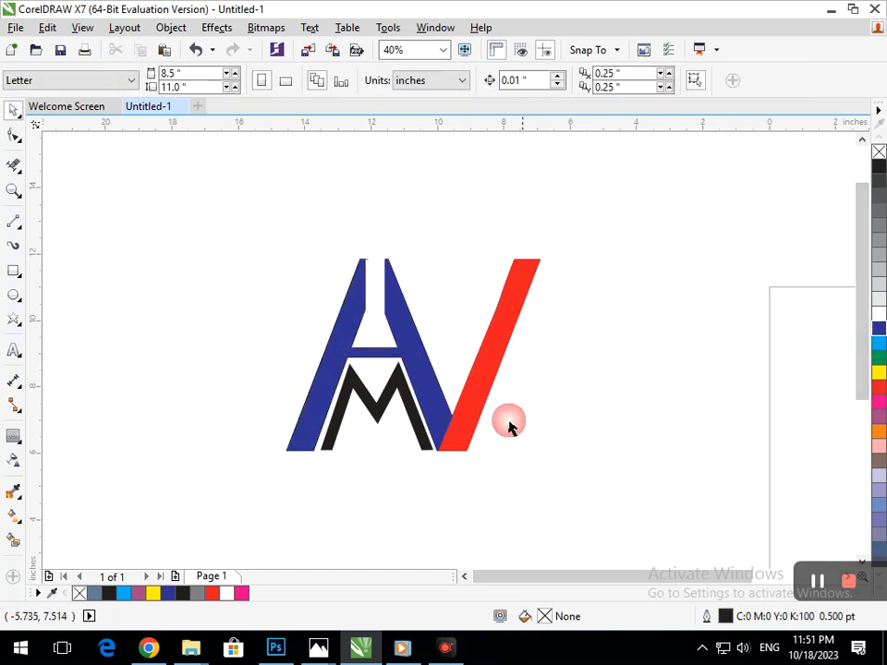
- Recolour the M between the A's legs green
left_click(396, 408)
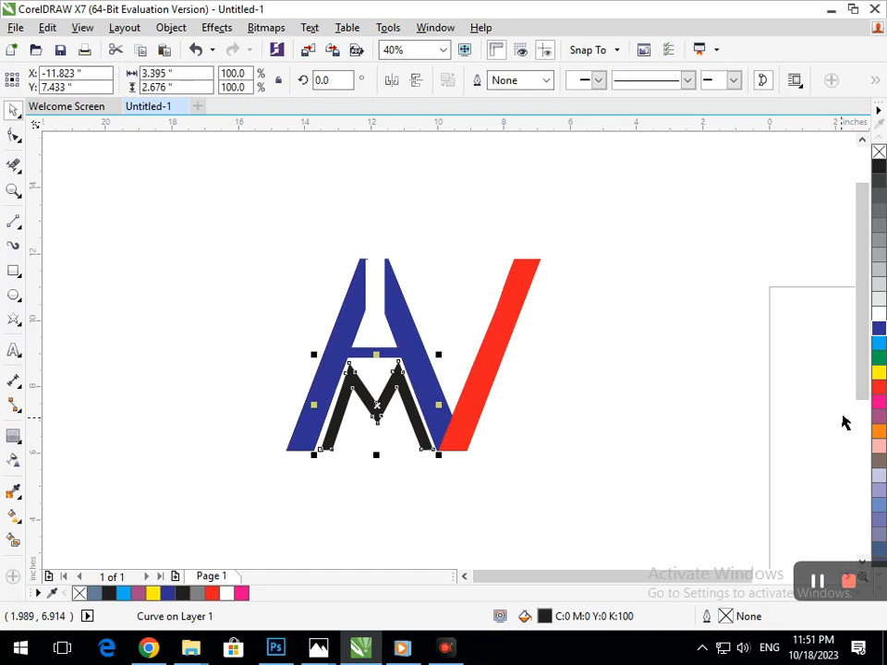
left_click(878, 357)
right_click(878, 357)
left_click(613, 403)
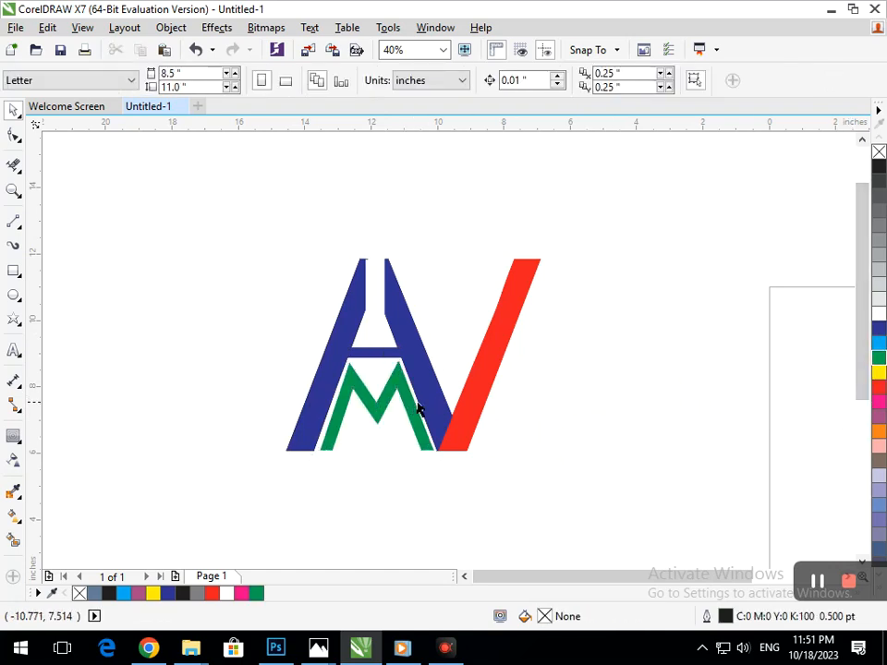
left_click(417, 409)
left_click(673, 399)
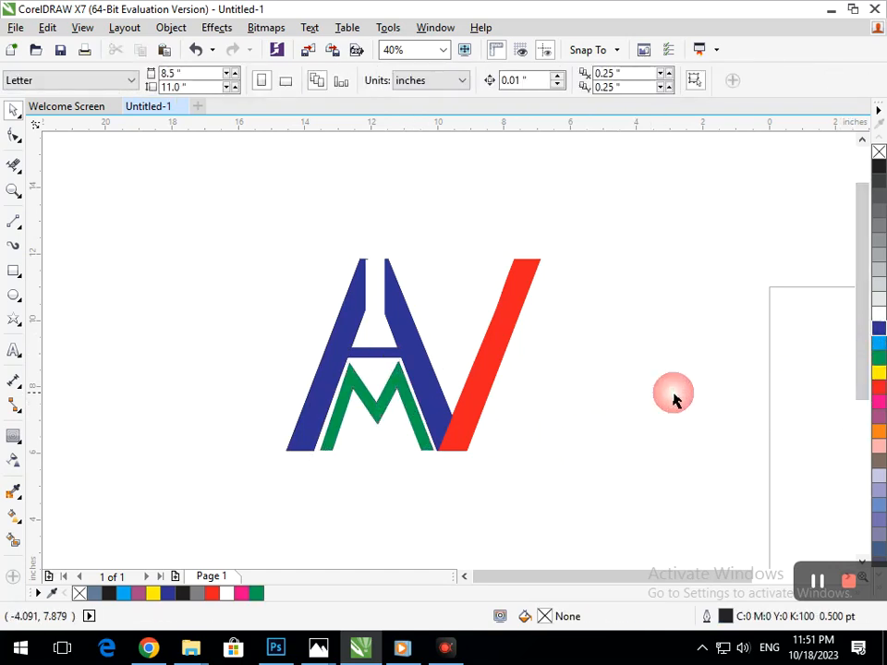
- Change the M's fill from green to black
key("F2")
right_click(552, 429)
key("F2")
left_click_drag(147, 218, 377, 395)
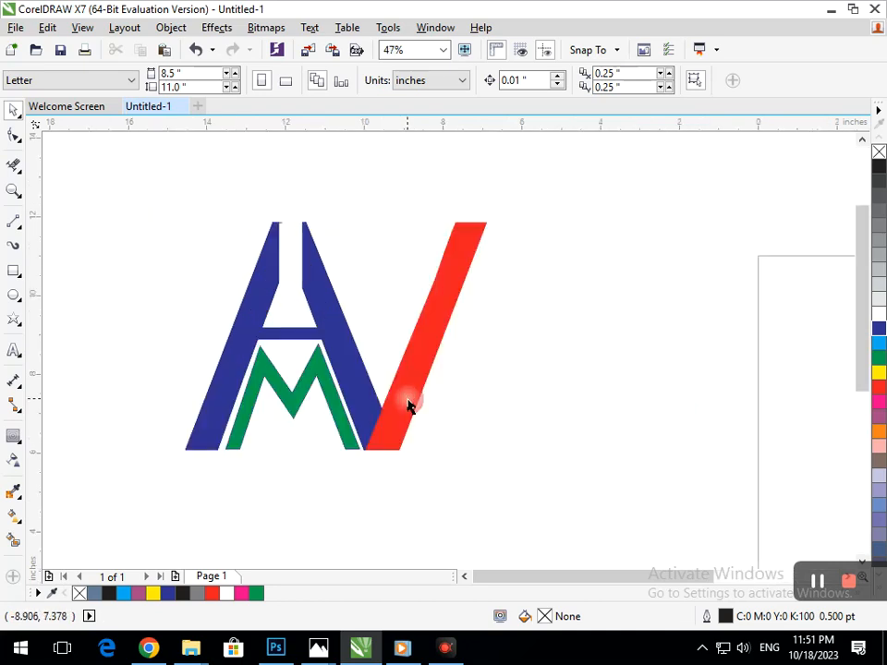
left_click(344, 392)
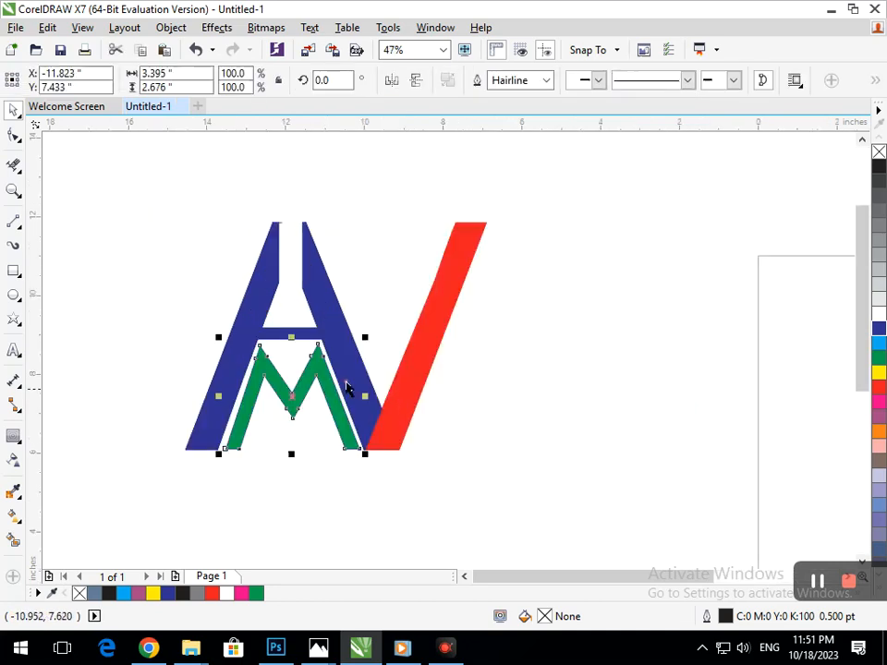
left_click(879, 170)
left_click(582, 327)
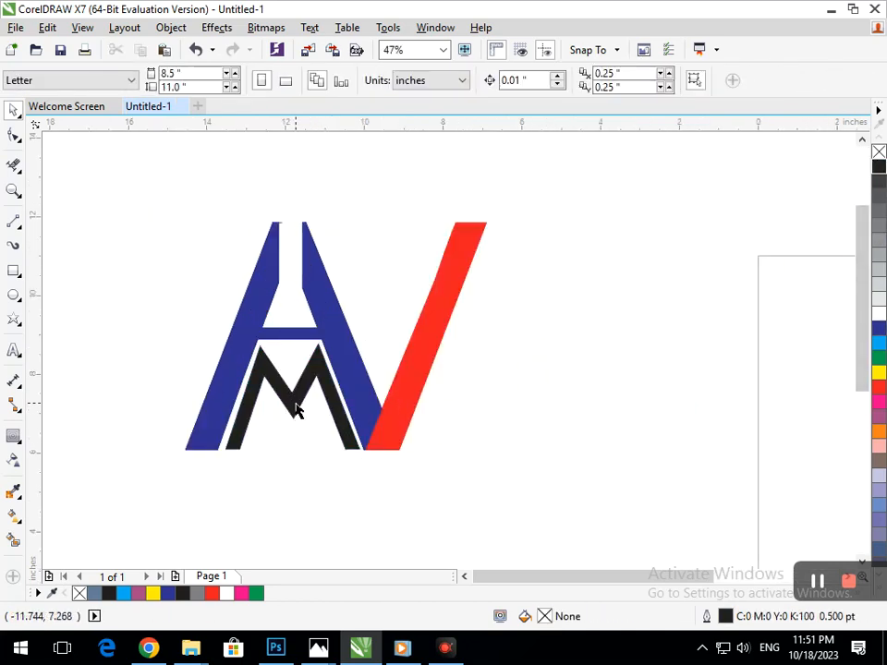
- Nudge the V's red arm about 0.1 inch to the right, and bring it back to its original place
key("F2")
right_click(322, 395)
left_click(432, 416)
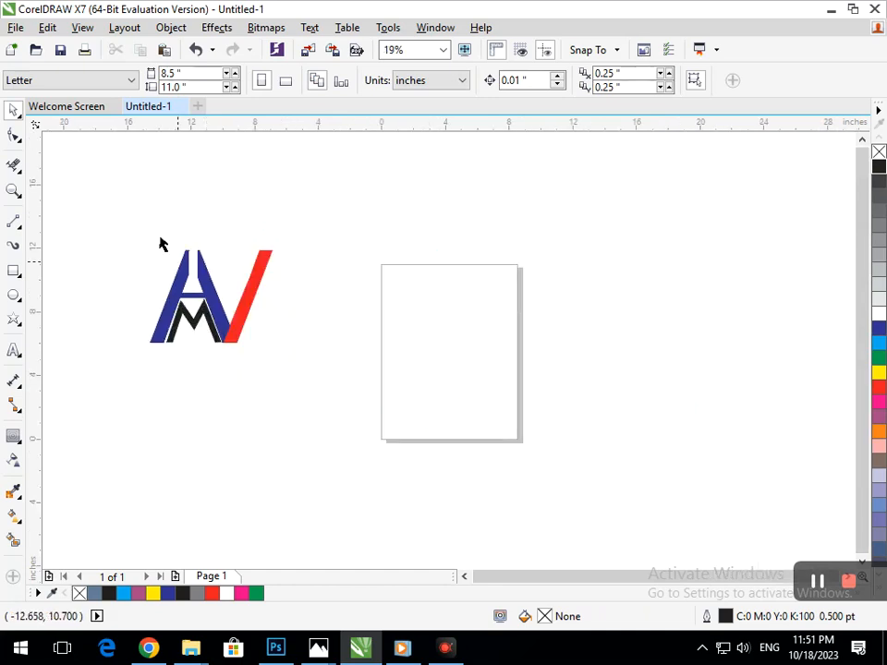
left_click(214, 340)
left_click(413, 408)
key("Right")
key("Right")
key("Right")
key("Right")
key("Right")
key("Right")
key("Right")
key("Right")
key("Right")
key("Right")
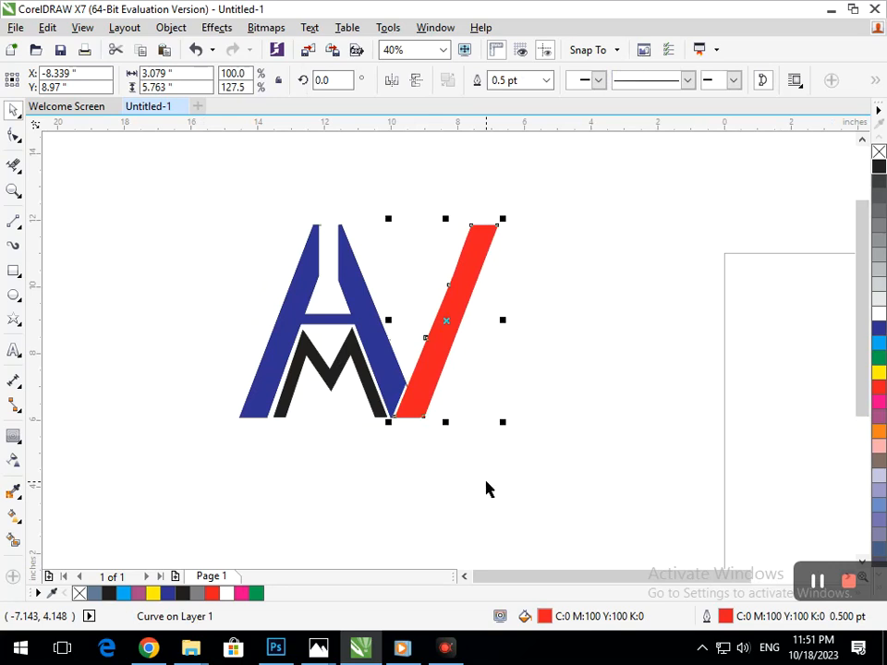
key("Right")
key("Left")
key("Left")
key("Left")
key("Left")
key("Left")
key("Left")
key("Left")
key("Left")
key("Left")
key("Left")
key("Left")
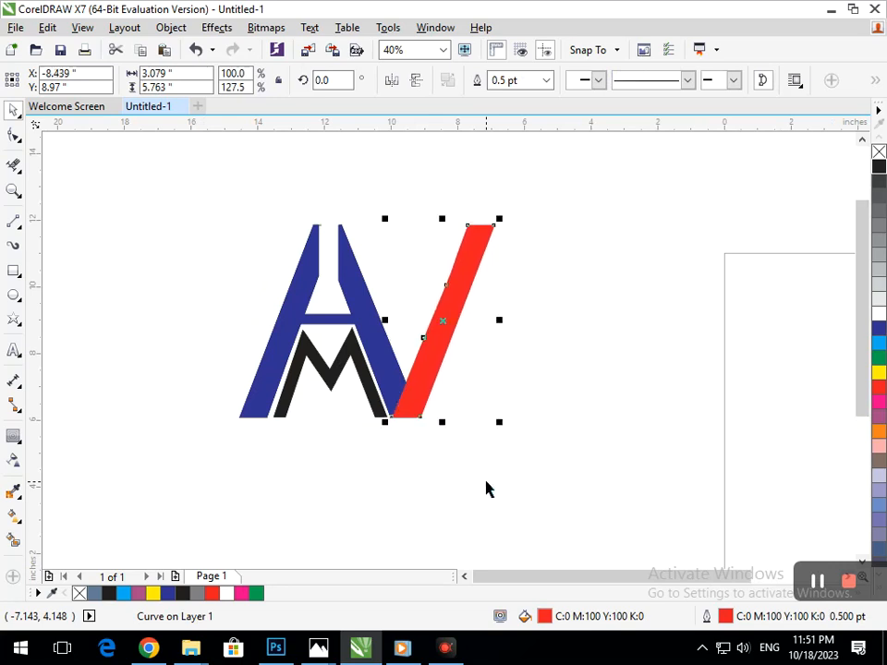
left_click(478, 487)
- Fill the M red to match the V's arm
left_click(367, 388)
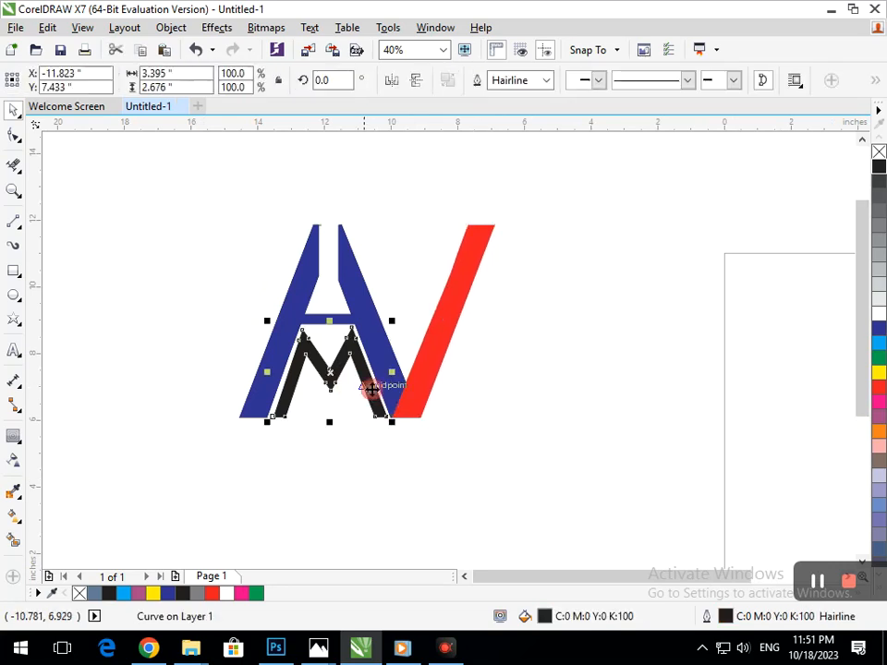
left_click(878, 389)
left_click(621, 421)
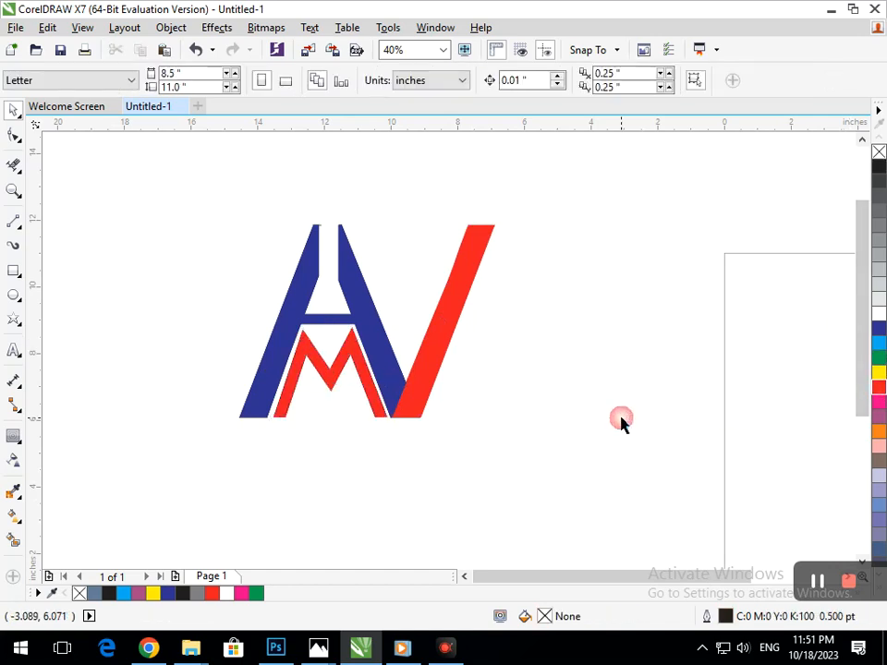
- Delete the stray line segment sticking out at the top of the A's left leg
left_click_drag(200, 197, 566, 470)
left_click(334, 242)
scroll(334, 242, "up", 3)
left_click(412, 305)
left_click(15, 165)
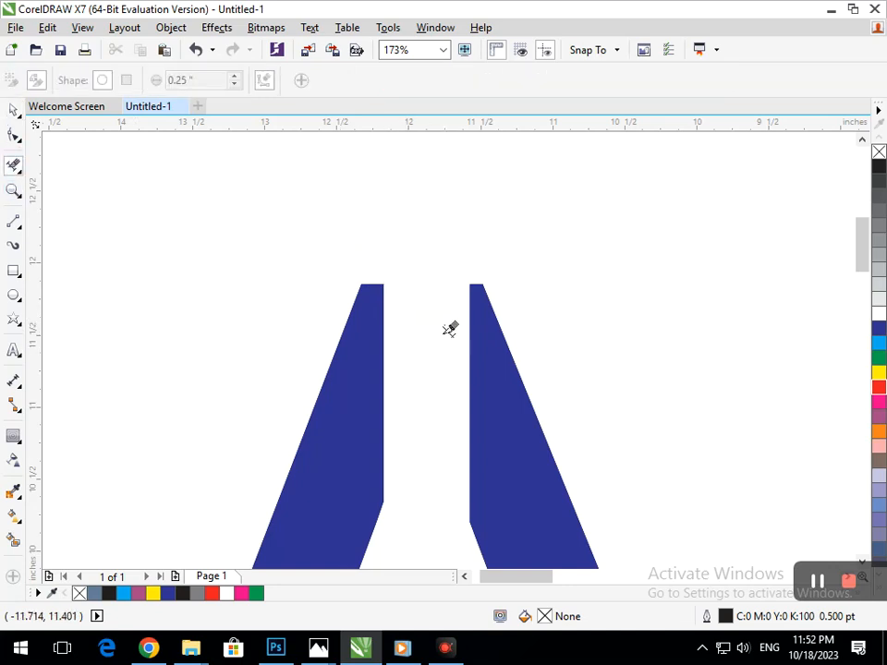
scroll(450, 330, "down", 3)
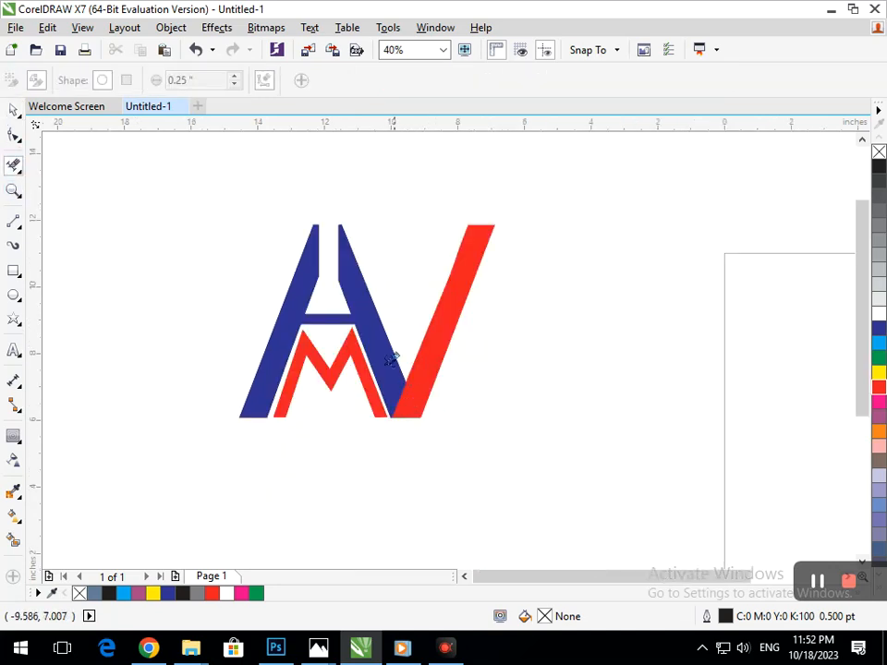
scroll(392, 358, "down", 2)
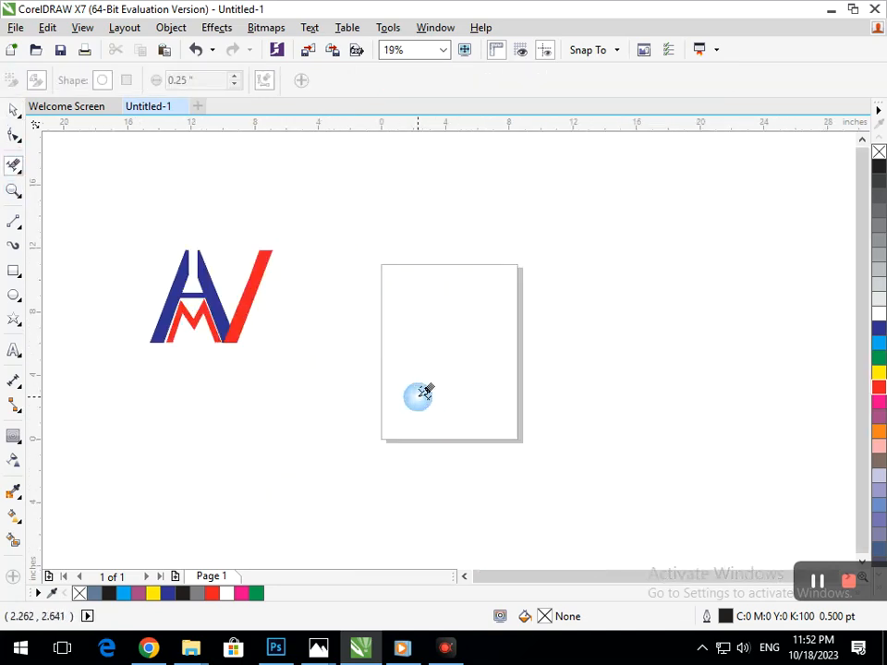
- Group all the shapes of the finished logo
left_click(15, 118)
left_click_drag(135, 242, 370, 421)
key("ctrl+g")
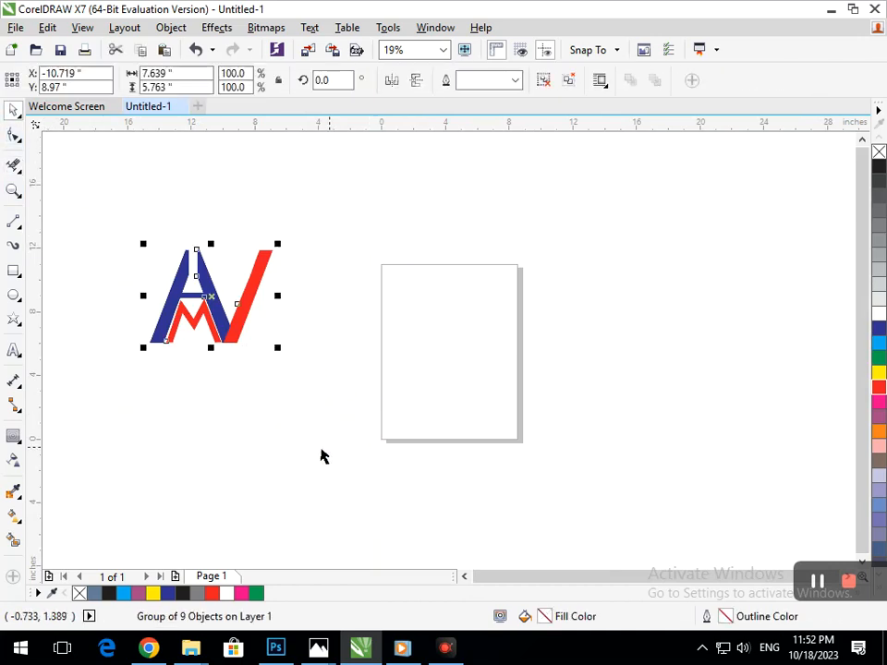
left_click(317, 452)
- Enlarge the grouped logo proportionally around its centre
key("F2")
left_click_drag(112, 196, 364, 411)
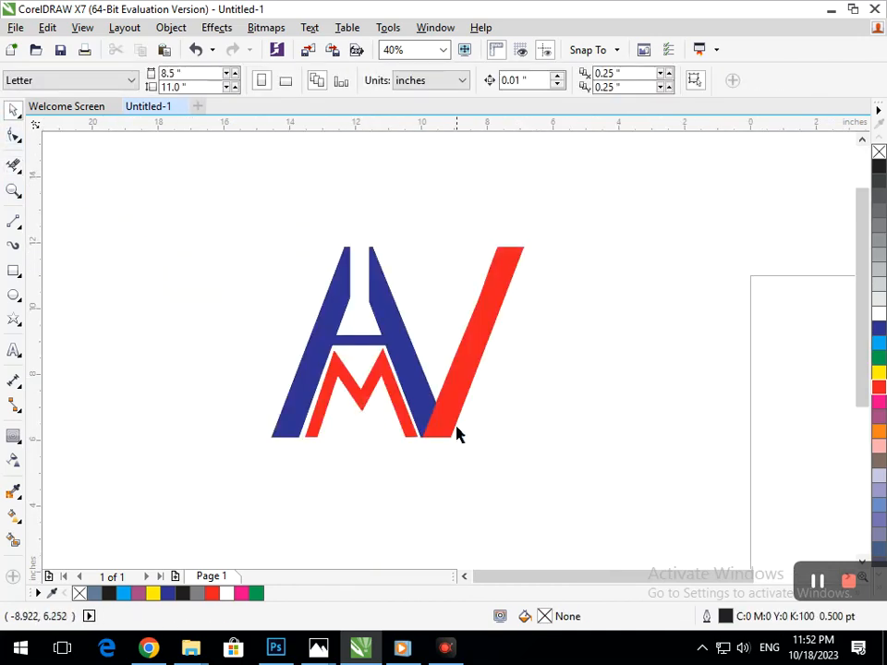
scroll(446, 429, "up", 1)
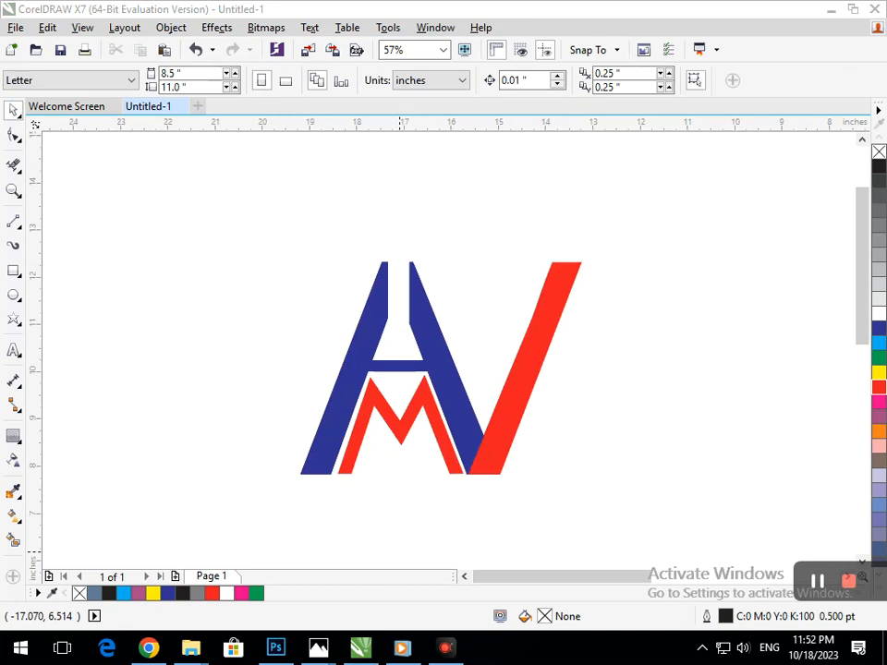
left_click_drag(233, 190, 646, 490)
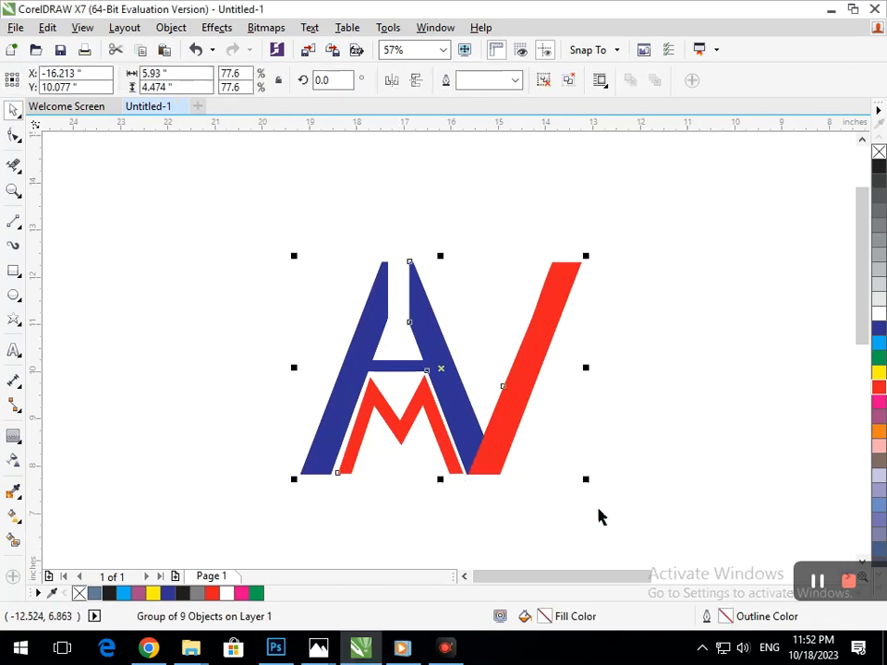
left_click_drag(586, 479, 515, 458)
left_click(558, 548)
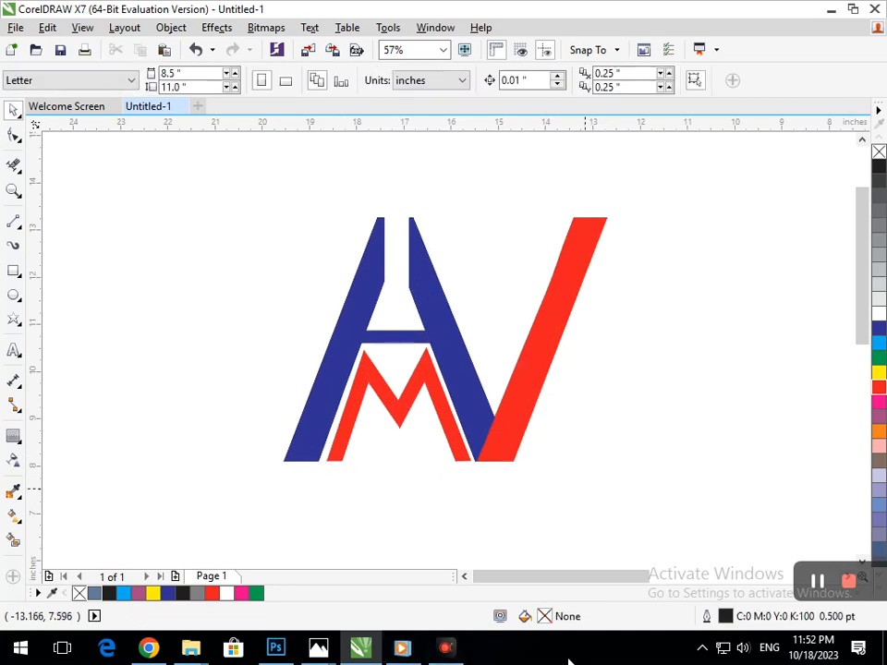